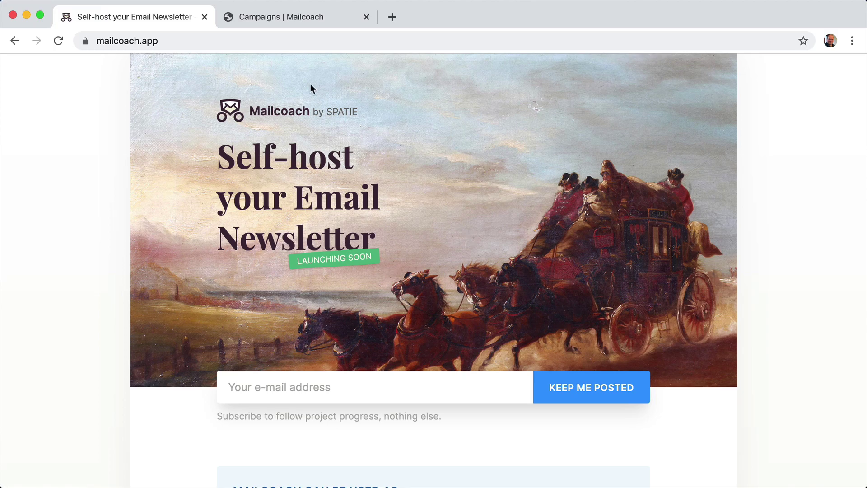
Go from the Lists overview to the My audience list's Subscribers page and skim its 10 subscribers.
left_click(296, 16)
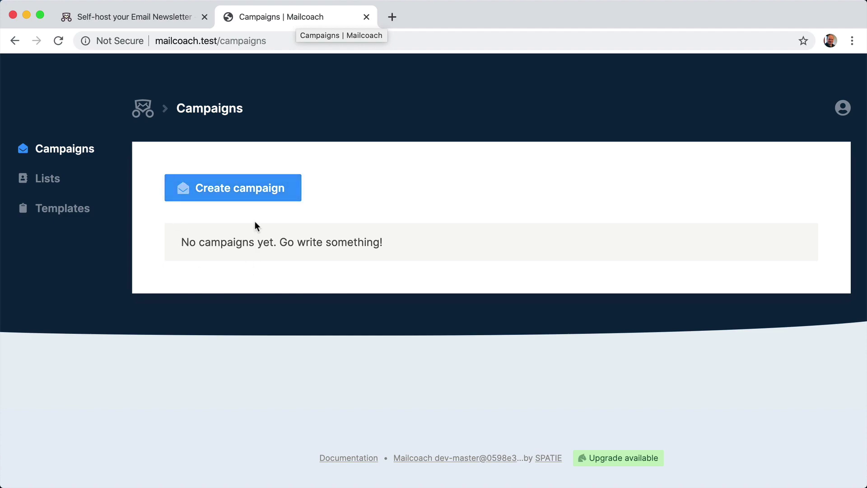
left_click(45, 181)
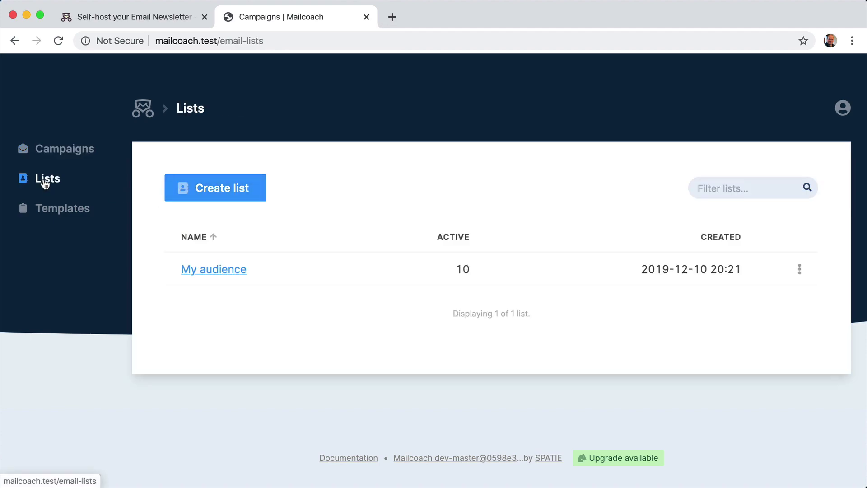
left_click(203, 270)
scroll(333, 348, "down", 2)
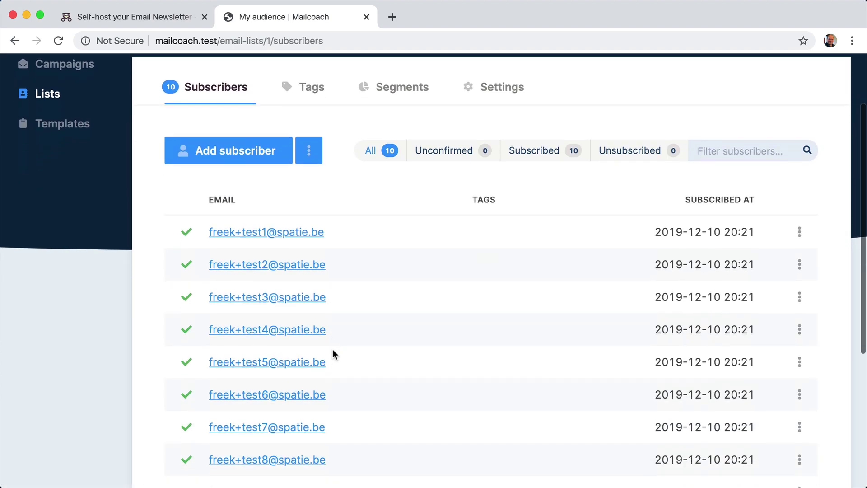
scroll(332, 349, "down", 3)
scroll(333, 349, "up", 4)
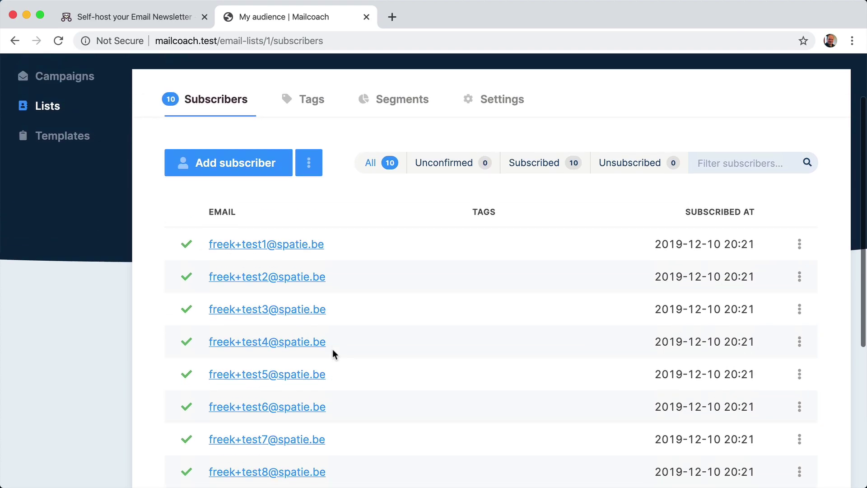
scroll(332, 349, "up", 2)
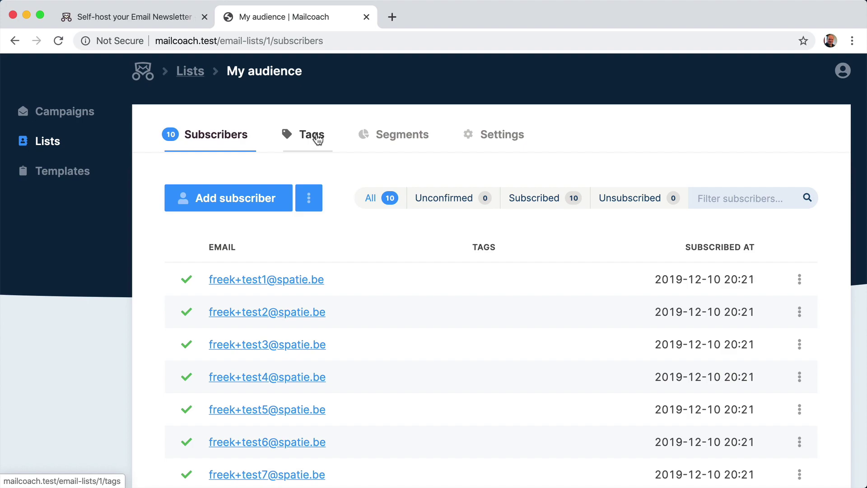
In the list's Tags tab, add tags bought-product-A and bought-product-B.
left_click(318, 139)
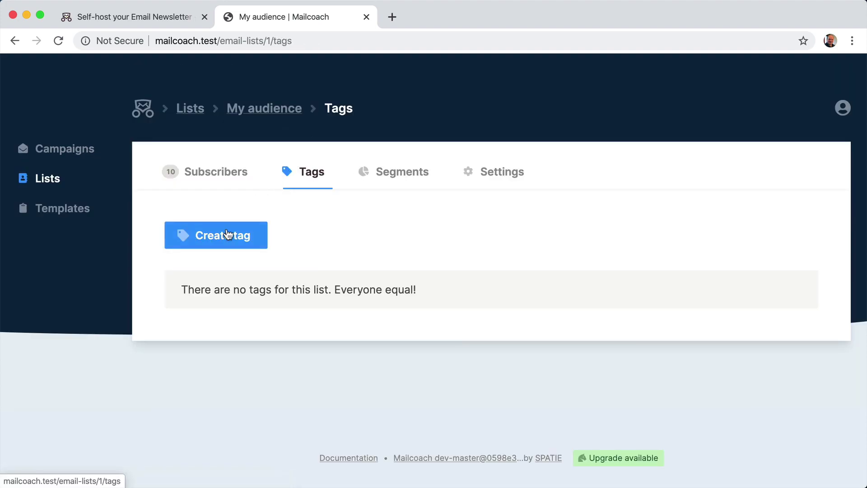
left_click(227, 236)
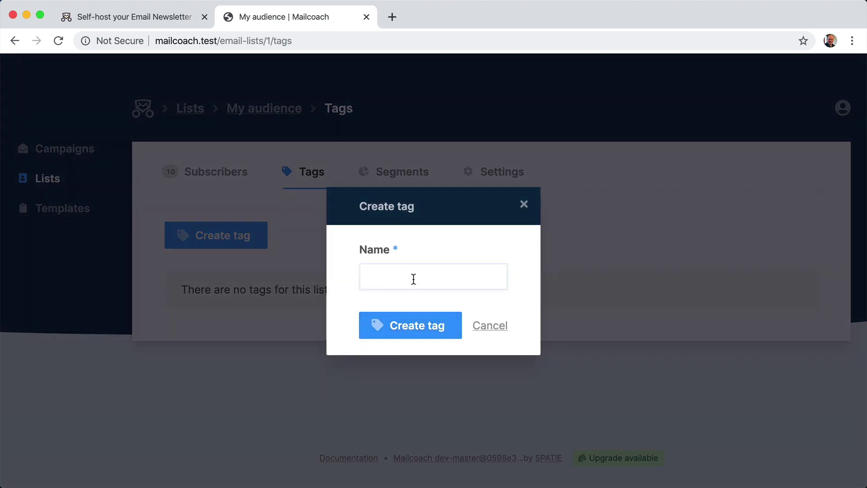
type("bought-product-A")
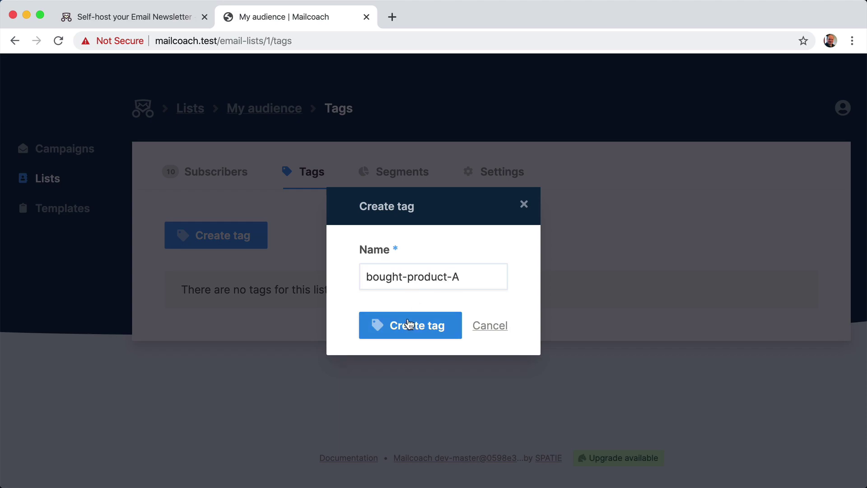
left_click(406, 326)
left_click(243, 237)
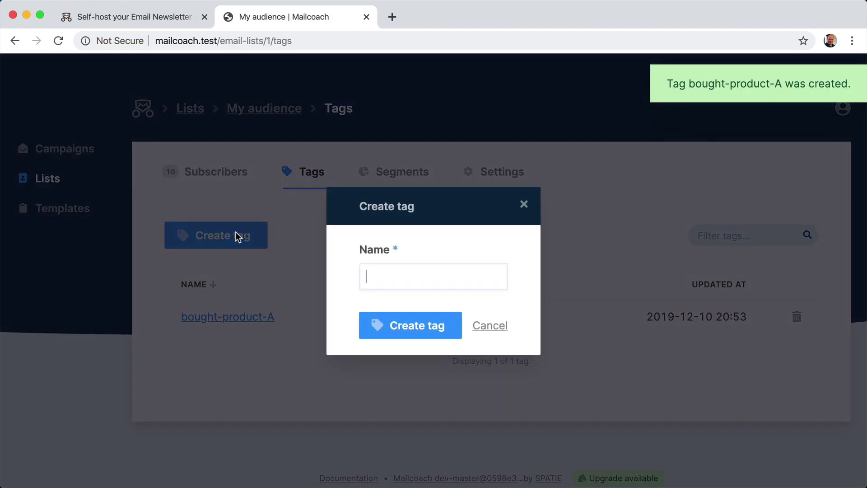
type("bought-p")
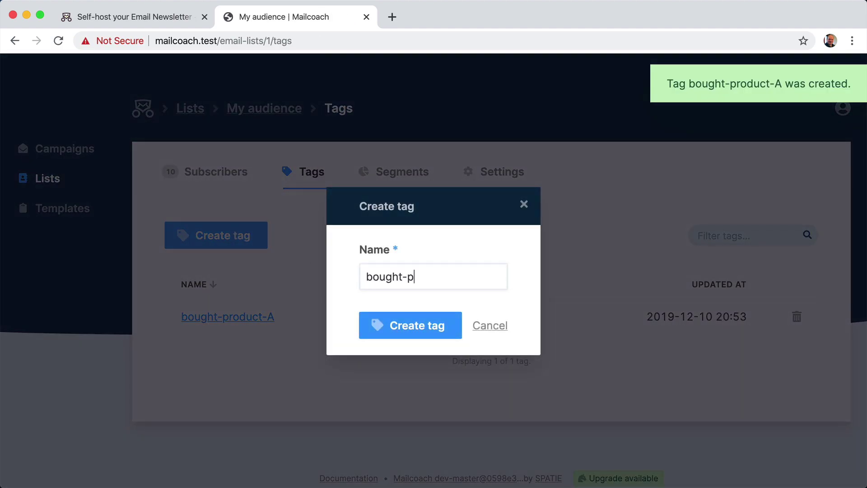
type("roduct-B")
left_click(396, 325)
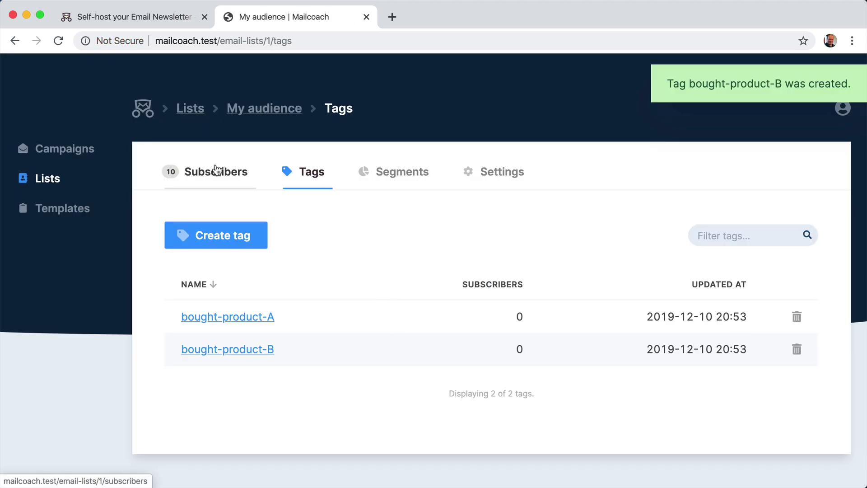
Give the first subscriber the new tag bought-product-C and save.
left_click(216, 170)
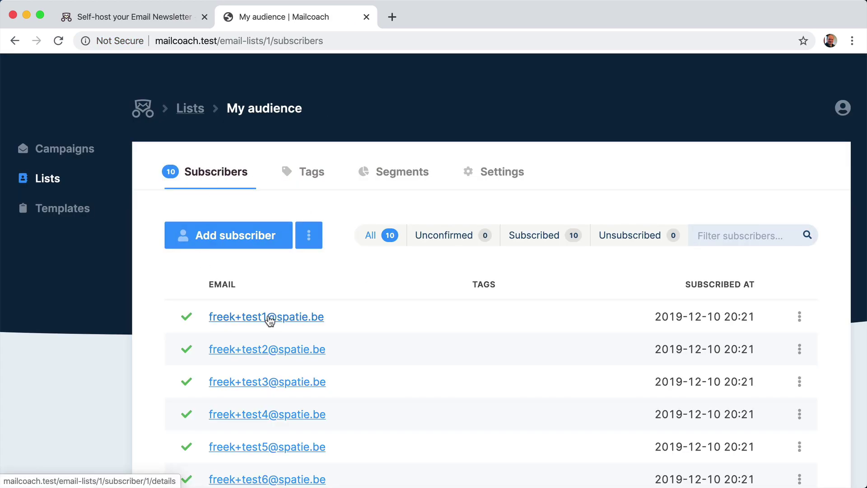
left_click(270, 320)
scroll(364, 310, "down", 2)
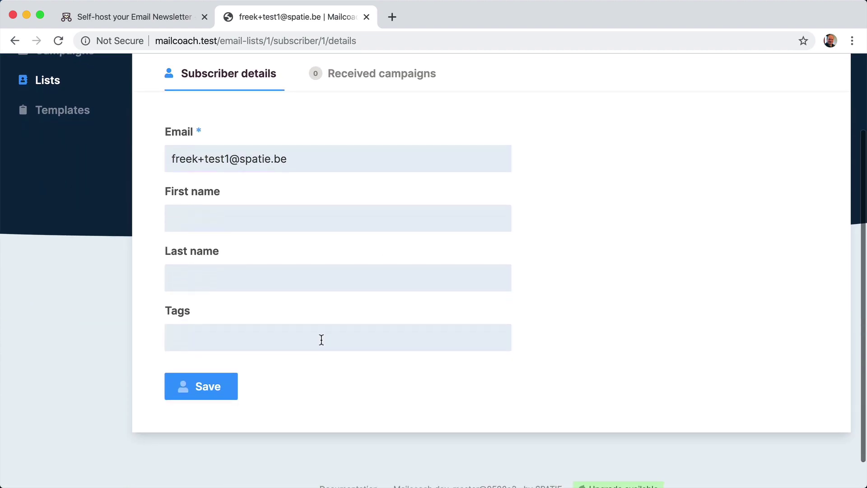
left_click(321, 341)
type("bought-product")
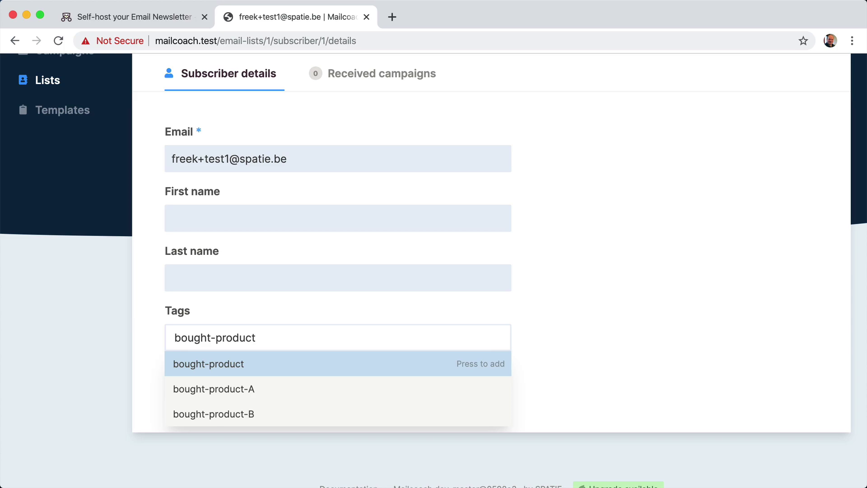
type("-C")
key("Return")
left_click(82, 314)
left_click(213, 390)
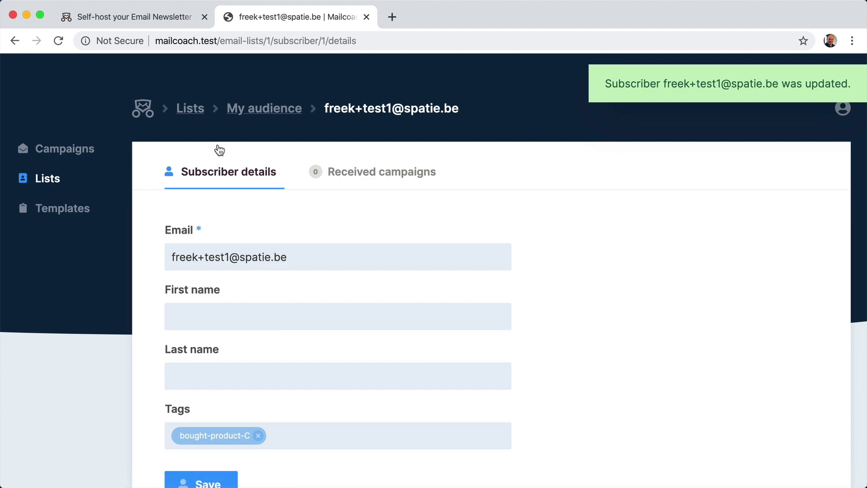
Tag the second subscriber with bought-product-A and bought-product-B and save.
left_click(275, 112)
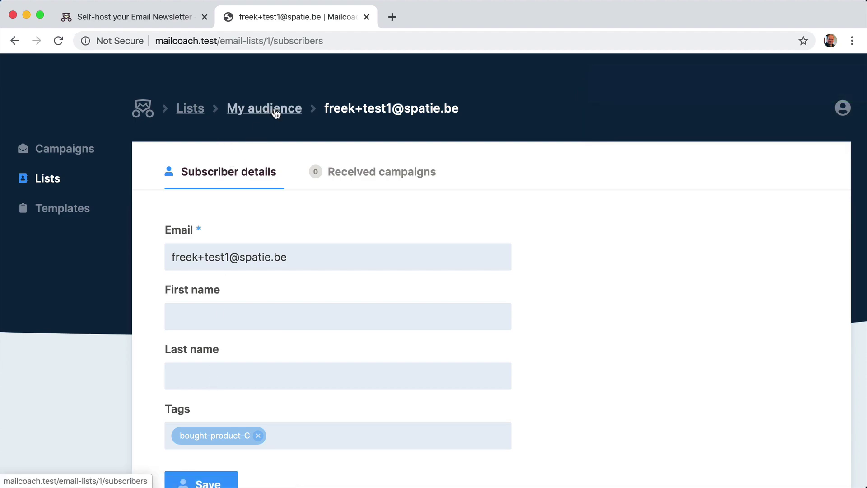
left_click(270, 350)
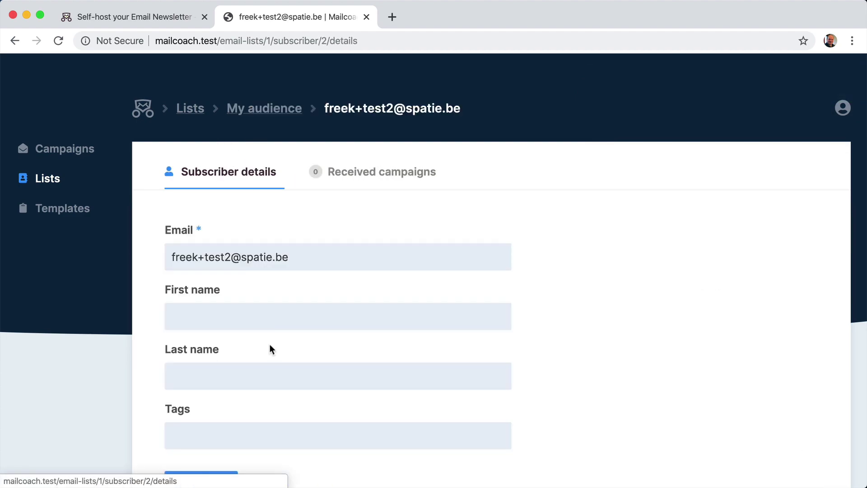
left_click(216, 445)
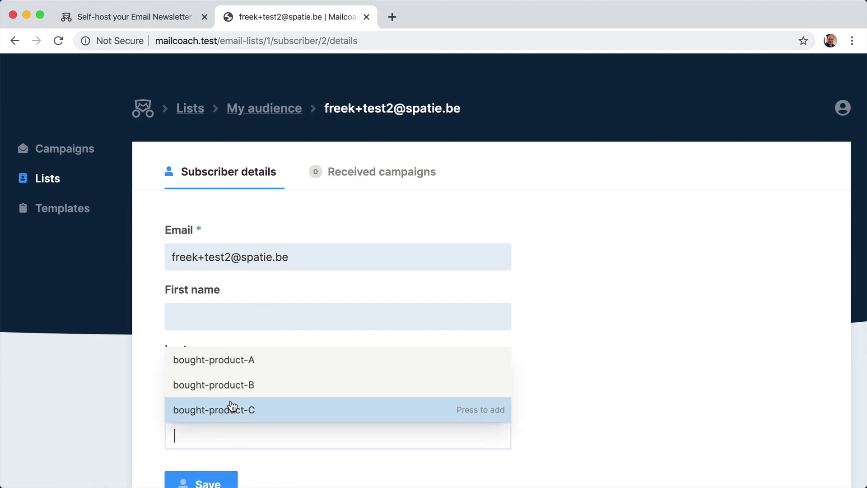
left_click(245, 364)
left_click(241, 399)
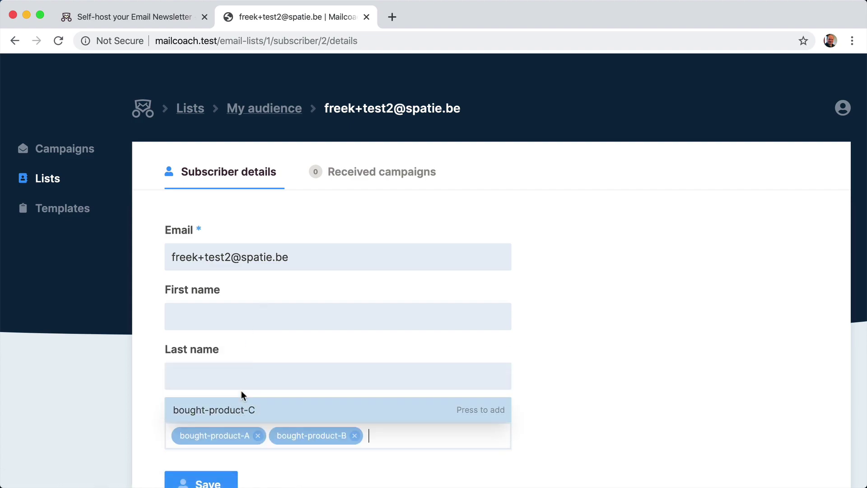
left_click(81, 428)
scroll(81, 428, "down", 3)
left_click(199, 362)
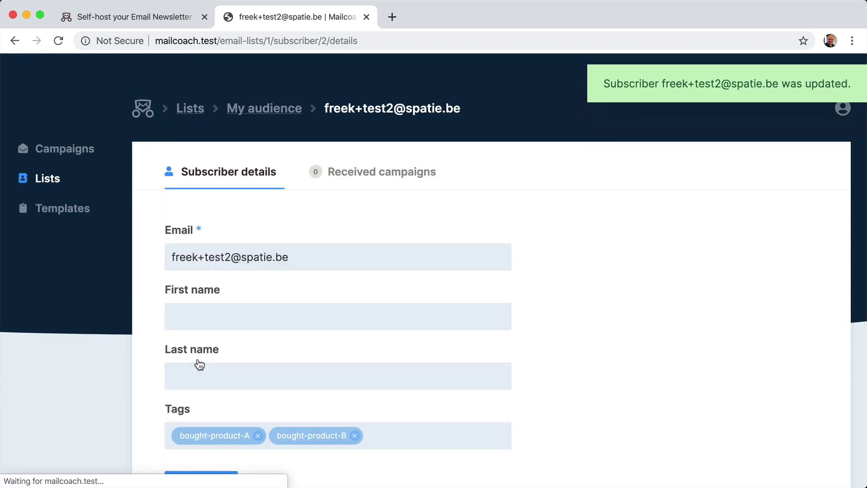
Tag the third subscriber with bought-product-A, bought-product-B and bought-product-C and save.
left_click(264, 109)
scroll(244, 280, "down", 3)
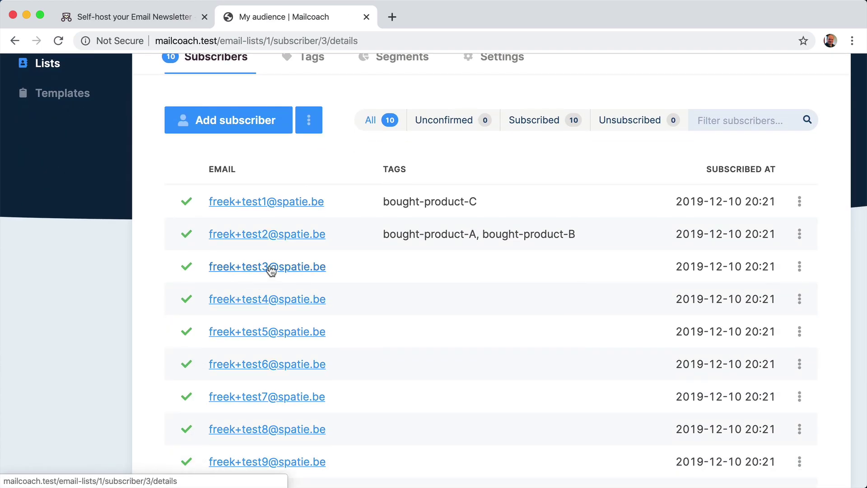
left_click(271, 267)
scroll(244, 307, "down", 2)
left_click(205, 384)
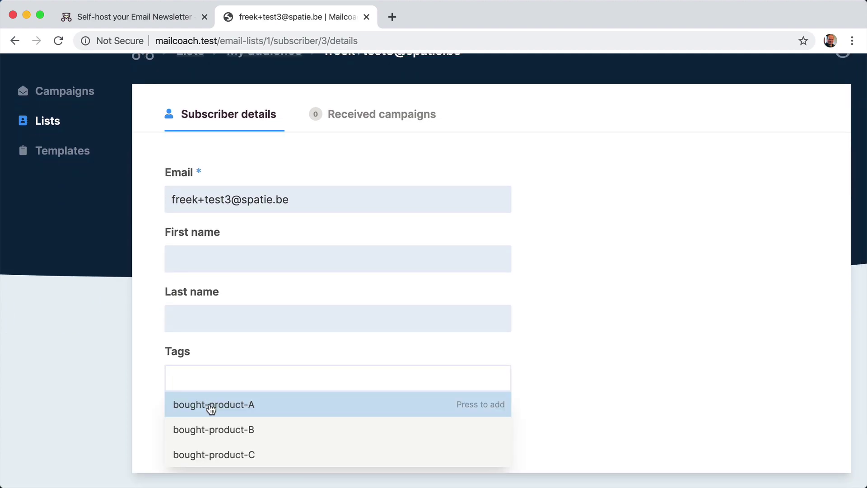
left_click(209, 406)
left_click(209, 406)
left_click(213, 406)
left_click(200, 427)
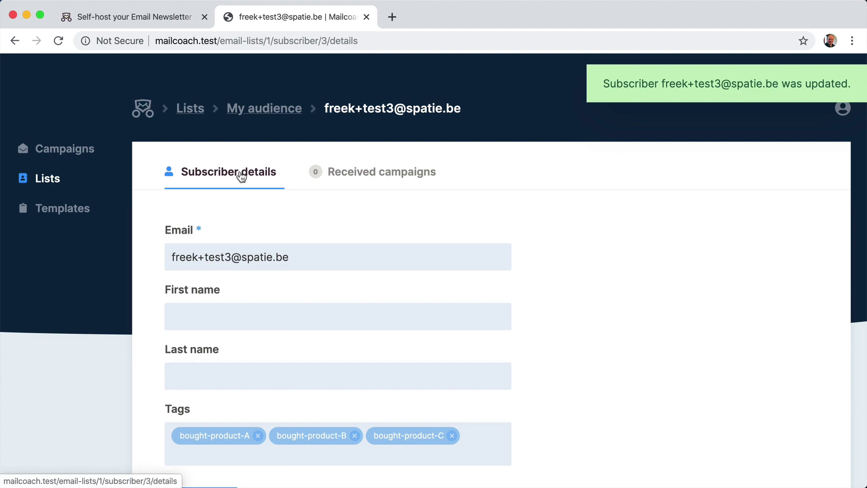
Tag the fourth subscriber with bought-product-A, save, and check the subscribers list.
left_click(272, 108)
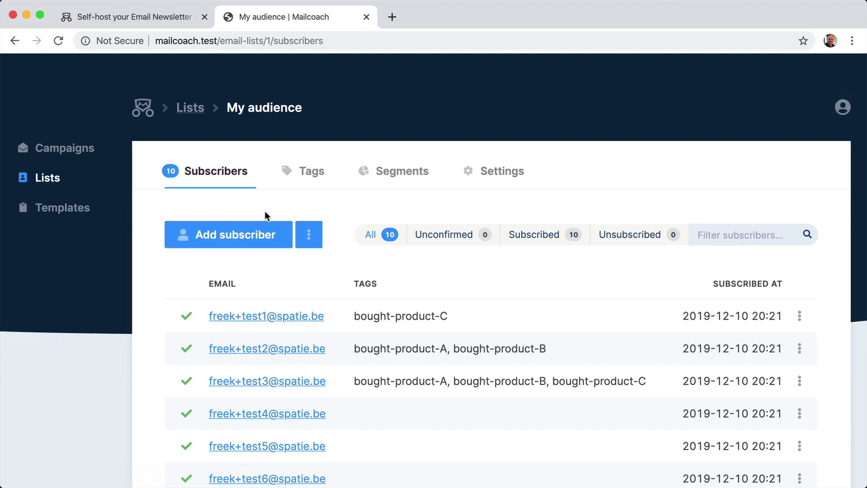
scroll(265, 215, "down", 3)
left_click(267, 306)
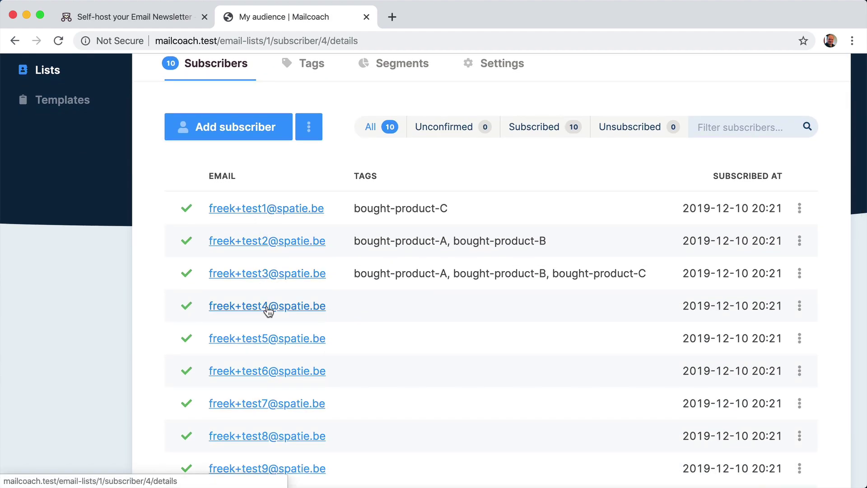
left_click(237, 436)
type("b")
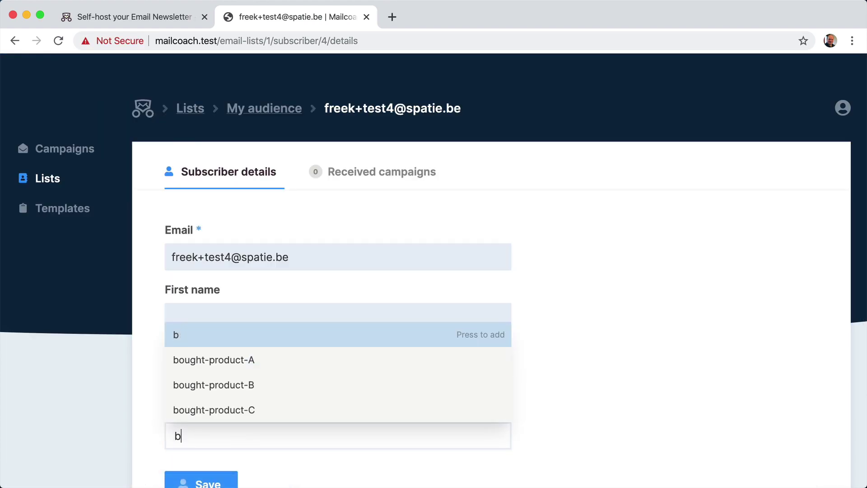
left_click(277, 360)
left_click(80, 387)
scroll(79, 386, "down", 3)
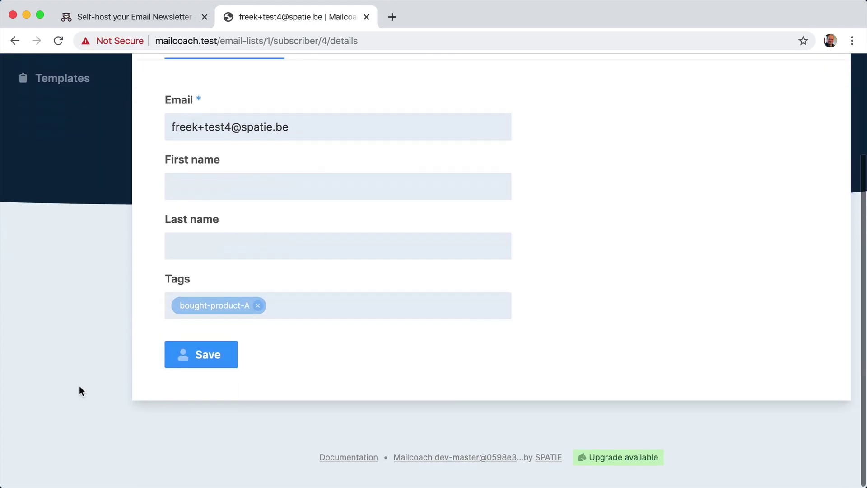
left_click(217, 363)
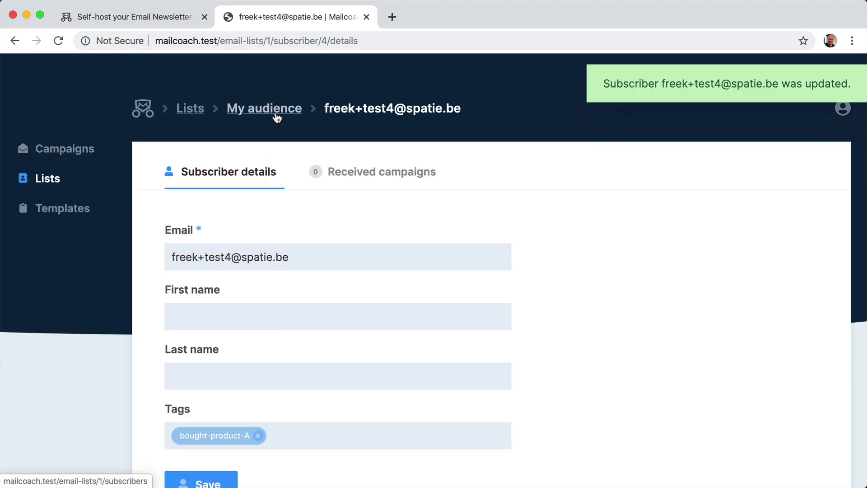
left_click(276, 115)
scroll(318, 360, "down", 2)
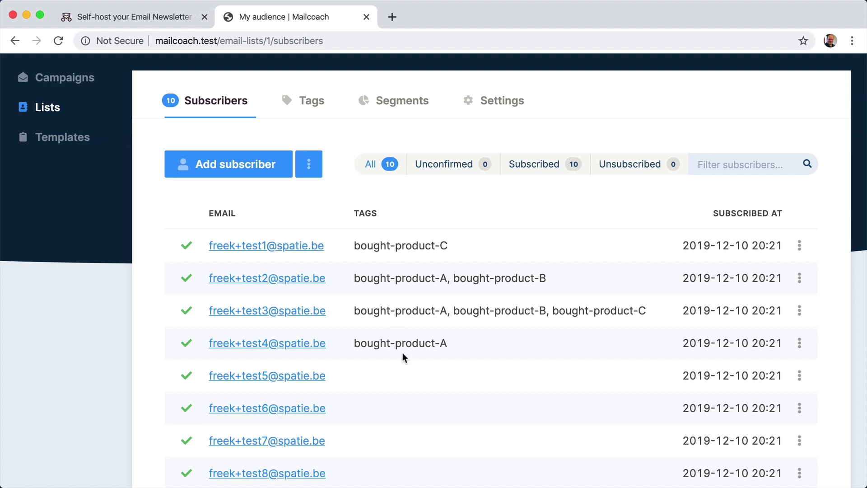
Rename tags bought-product-A and bought-product-C to product-A and product-C.
left_click(302, 102)
left_click(229, 318)
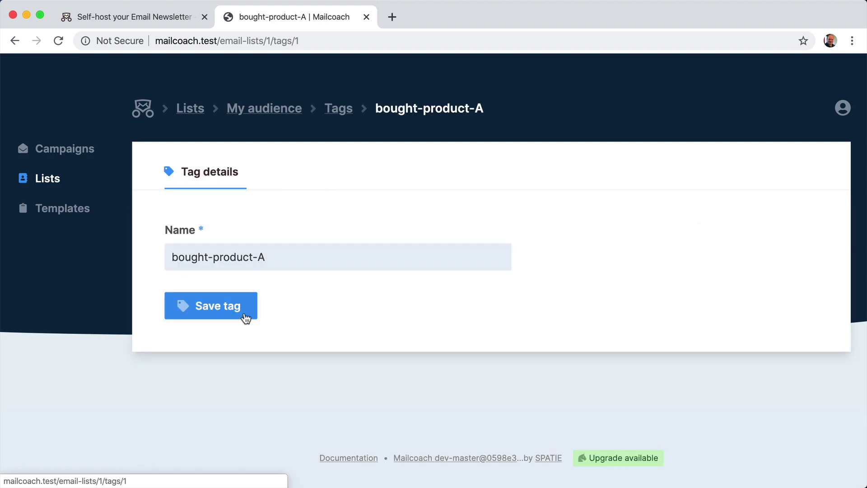
left_click_drag(218, 257, 173, 257)
key("BackSpace")
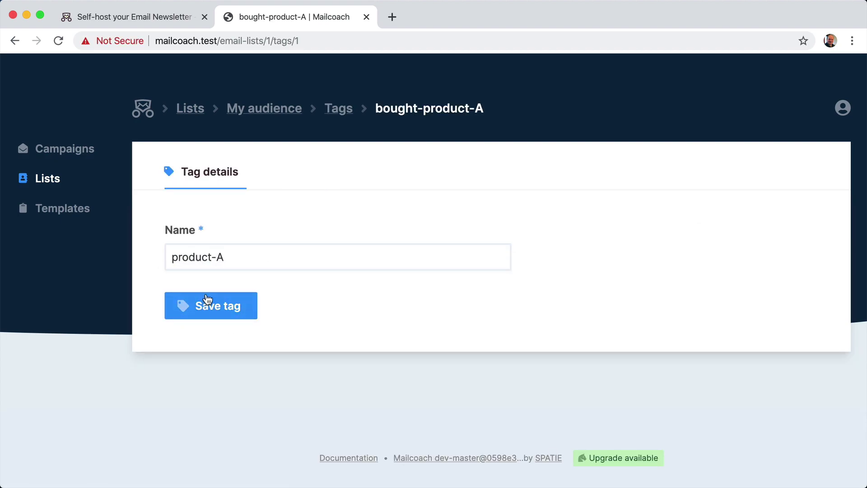
left_click(207, 301)
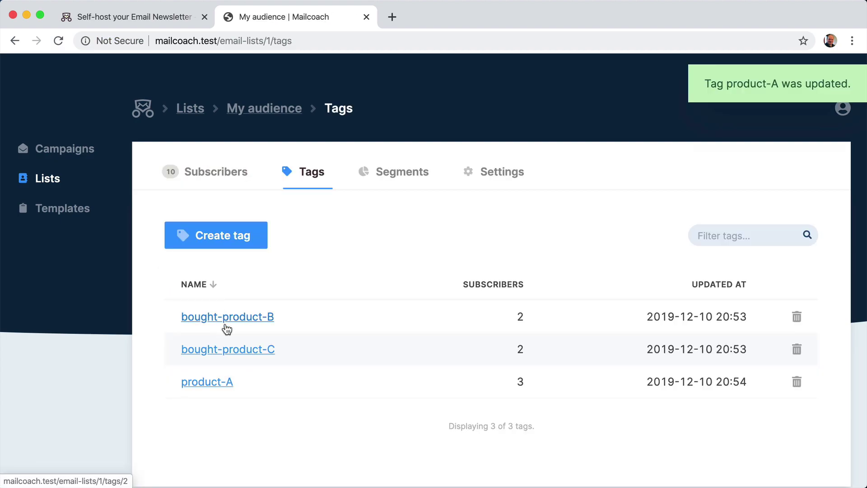
left_click(220, 350)
left_click(209, 257)
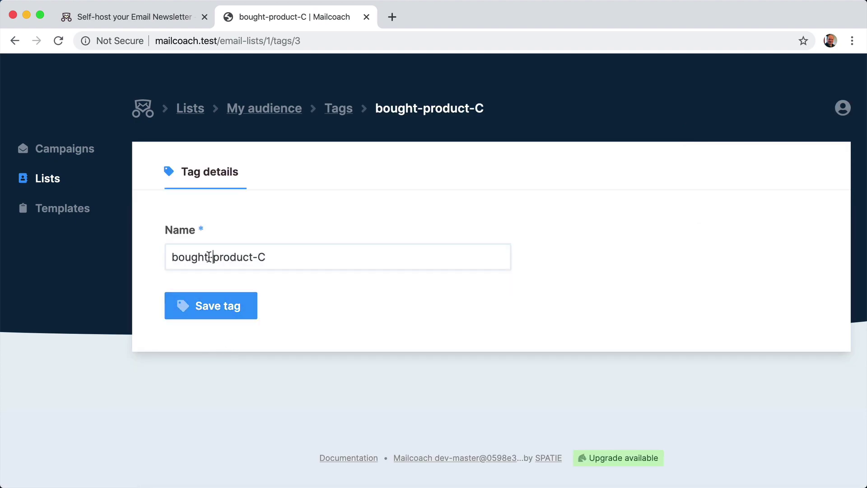
left_click_drag(210, 256, 158, 255)
key("BackSpace")
left_click(199, 303)
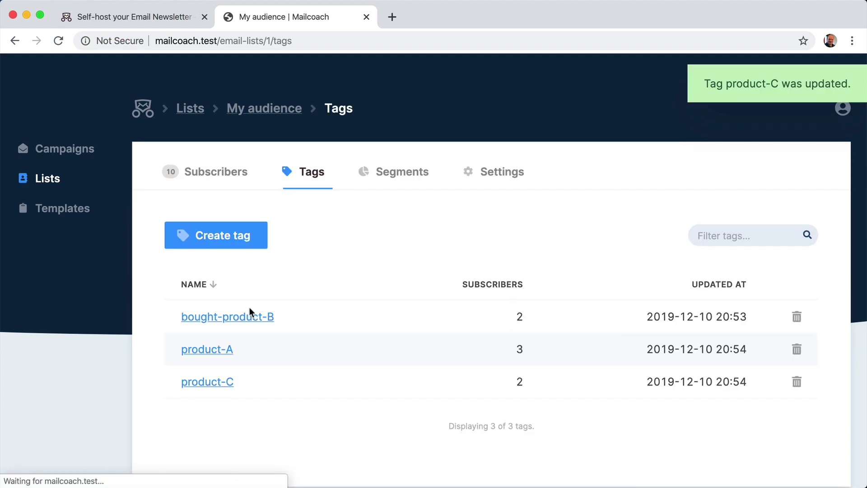
Rename bought-product-B to product-B and review subscribers showing the new tag names.
left_click(247, 316)
left_click_drag(213, 256, 158, 257)
key("BackSpace")
left_click(194, 308)
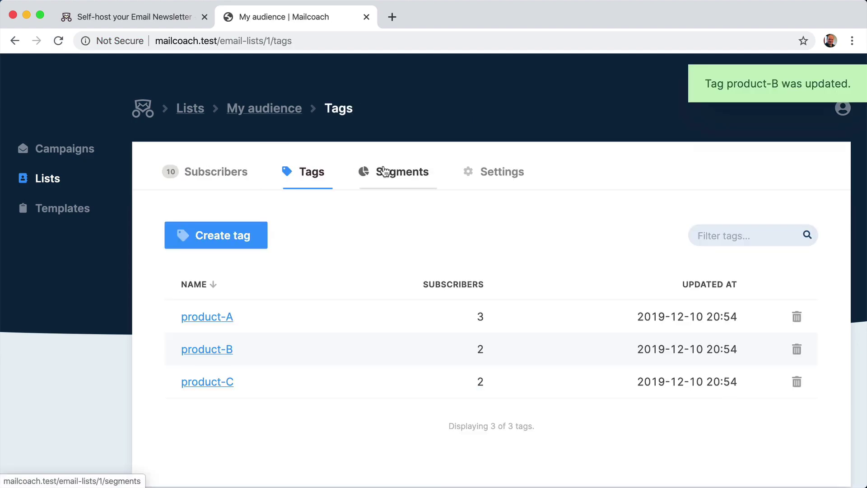
left_click(212, 173)
scroll(327, 291, "down", 2)
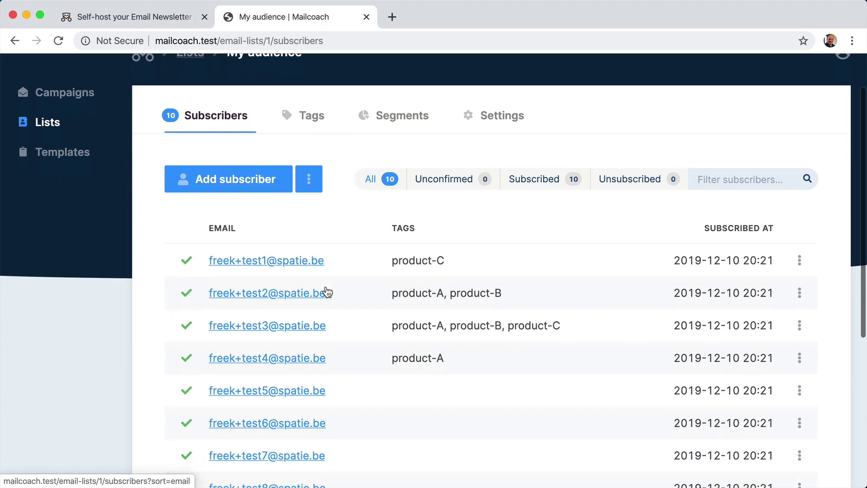
scroll(326, 292, "up", 1)
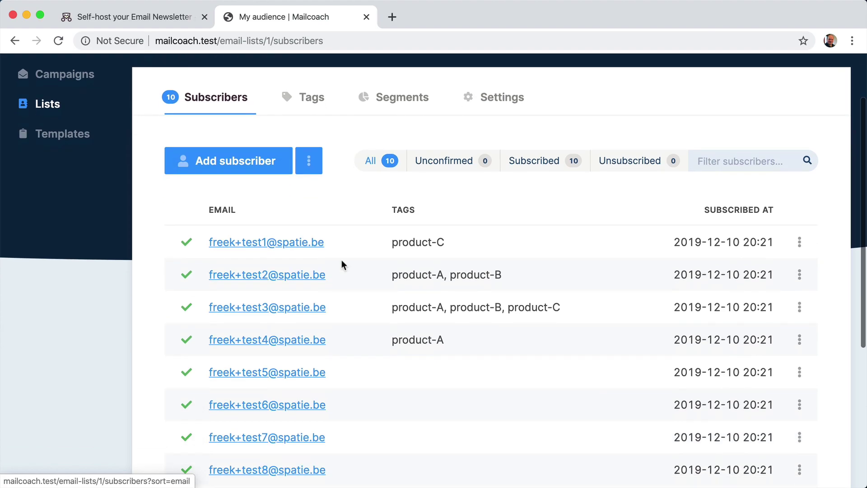
Add a segment named 'Bought product A and B' in the list's Segments tab.
left_click(406, 99)
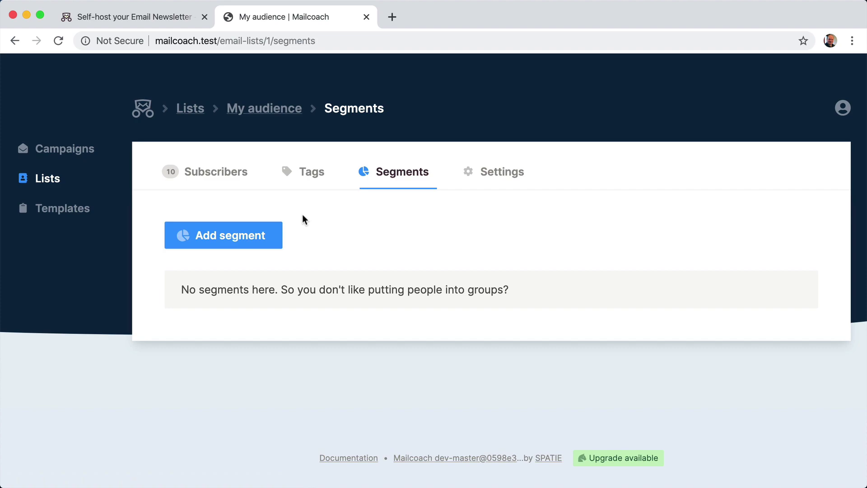
left_click(215, 240)
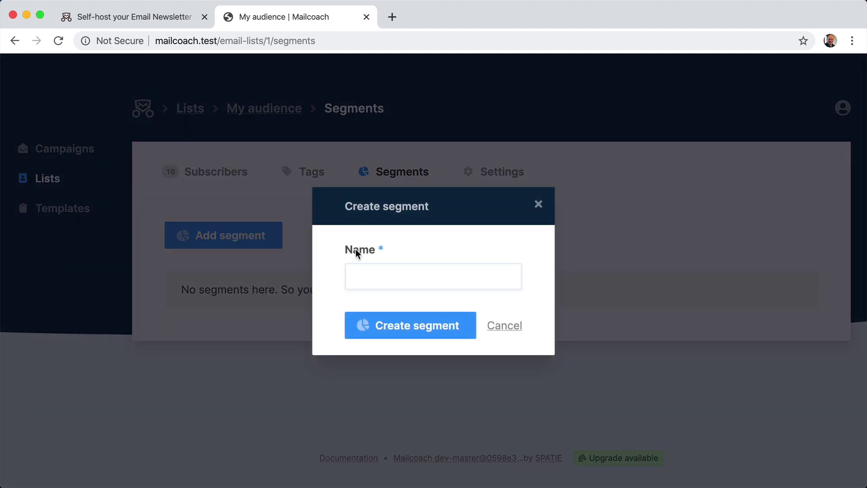
type("Bouh")
key("BackSpace")
type("ght product A")
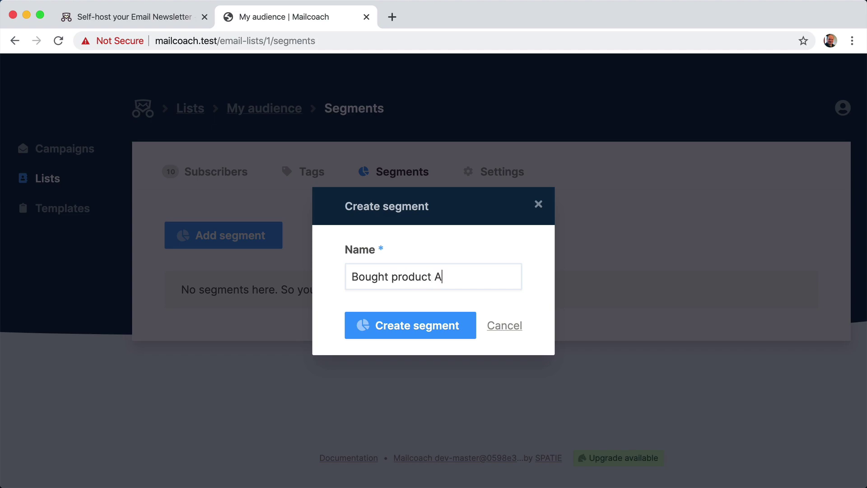
type(" and B")
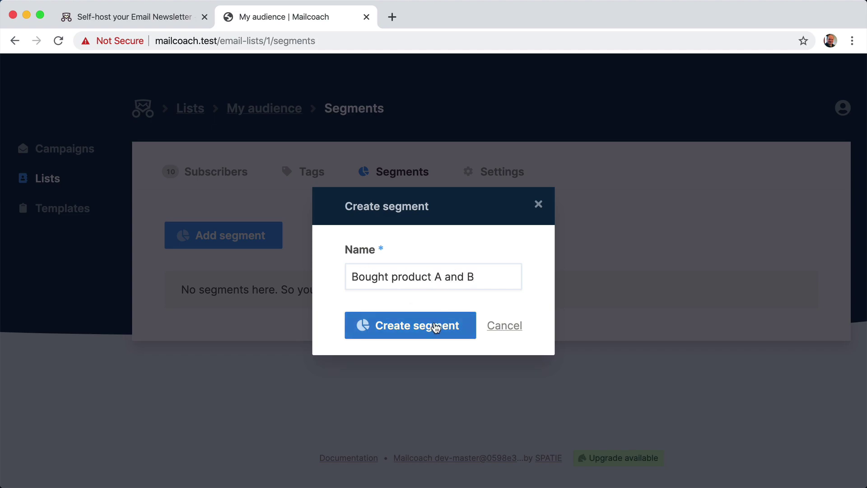
left_click(435, 327)
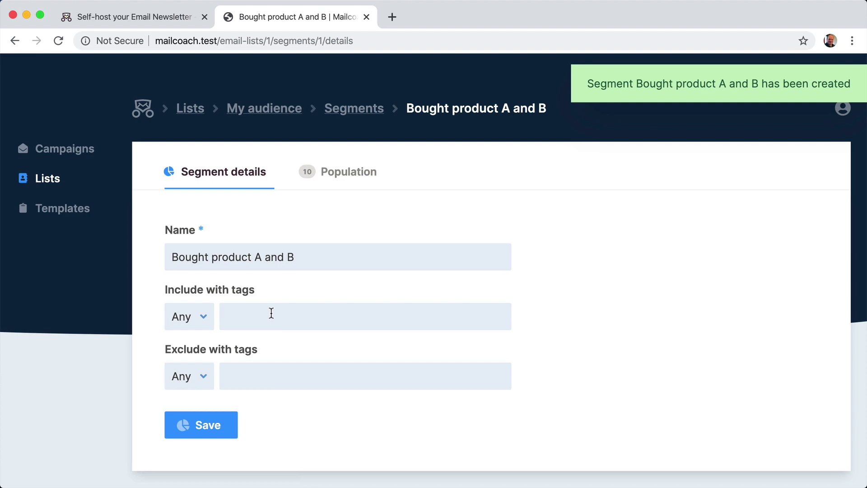
Include tags product-A and product-B with All matching, save, and confirm a 2-subscriber population.
left_click(185, 315)
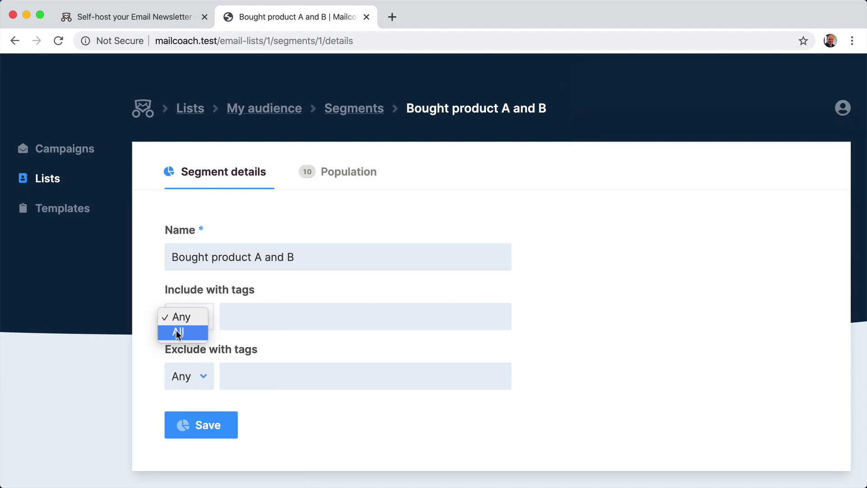
left_click(257, 321)
left_click(257, 322)
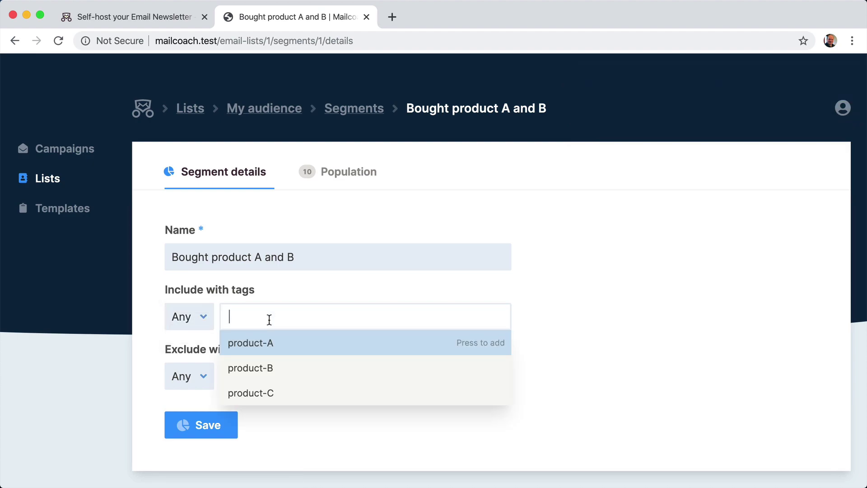
left_click(265, 344)
left_click(266, 344)
left_click(144, 292)
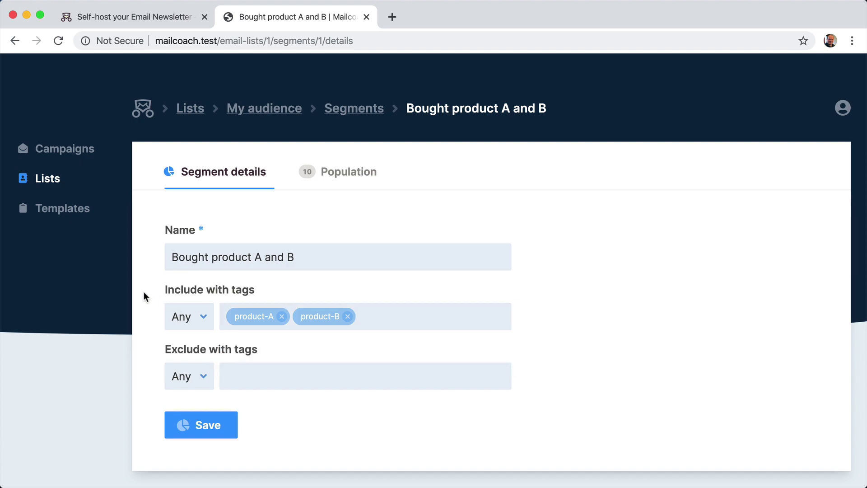
left_click(189, 316)
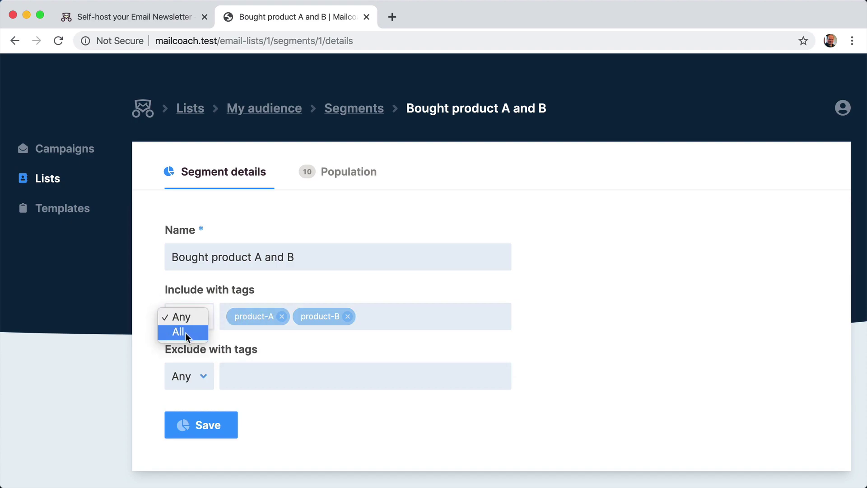
left_click(185, 332)
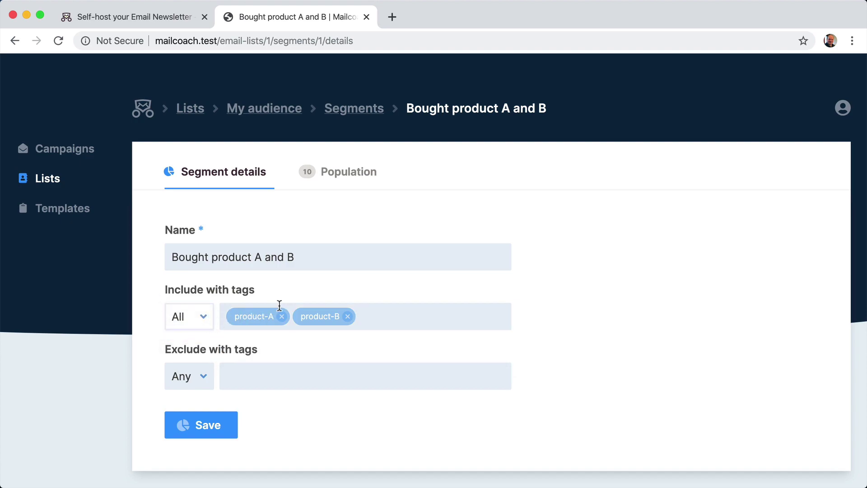
left_click(205, 425)
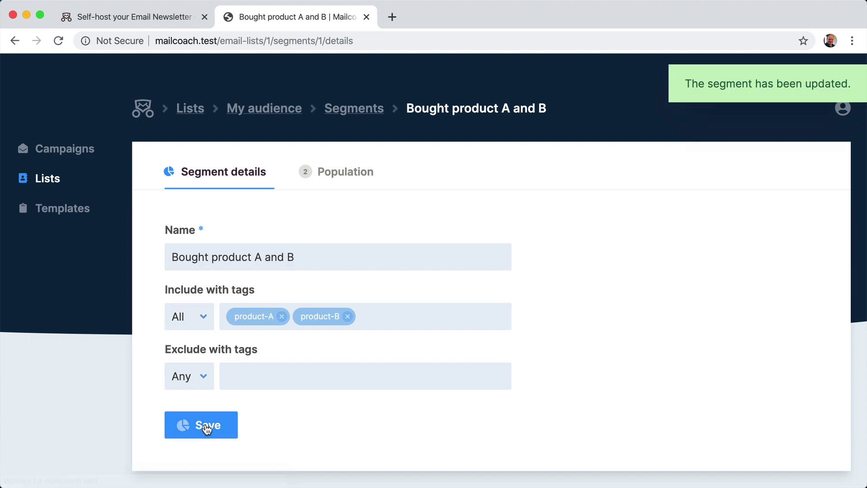
left_click(371, 175)
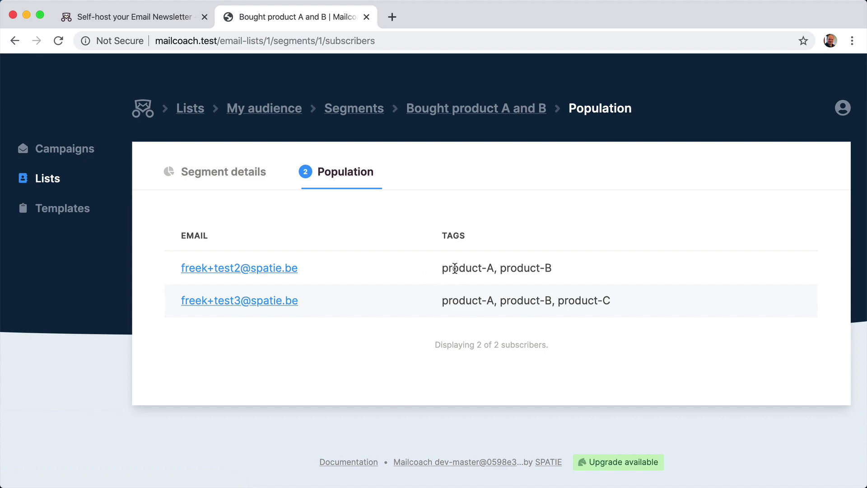
left_click(200, 170)
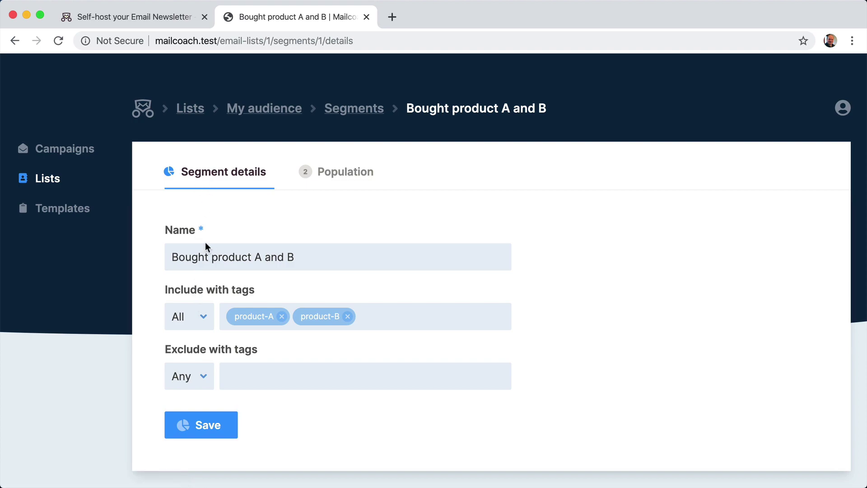
Create a second segment named 'Bought none of the products'.
left_click(354, 109)
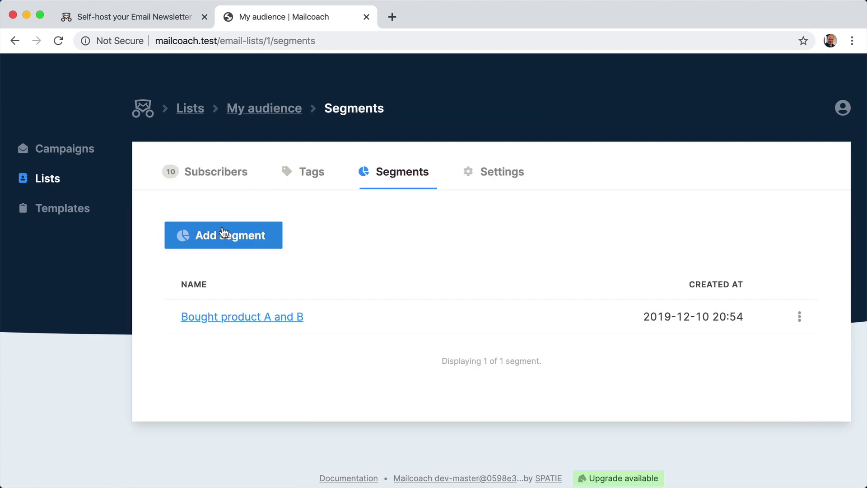
left_click(226, 236)
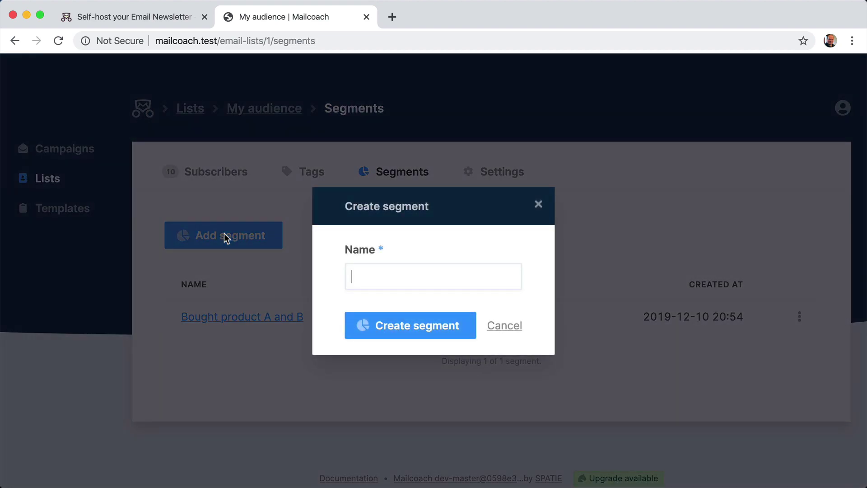
type("Bought al")
type("on ")
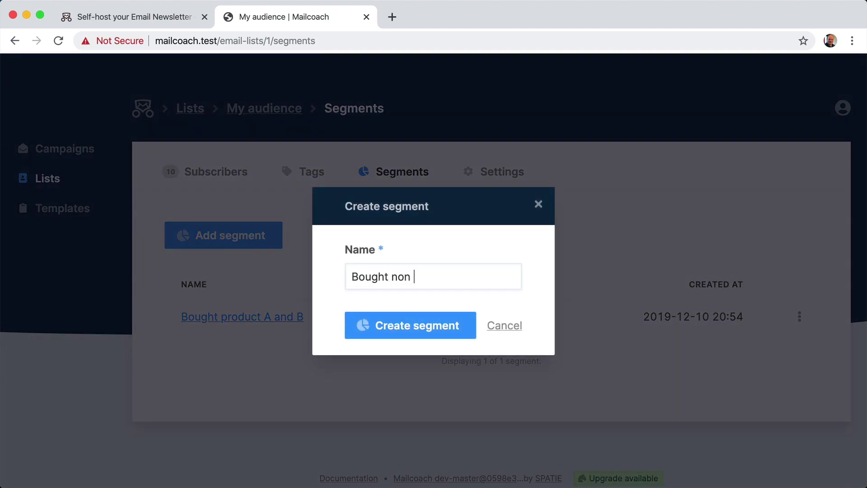
type("e of the products")
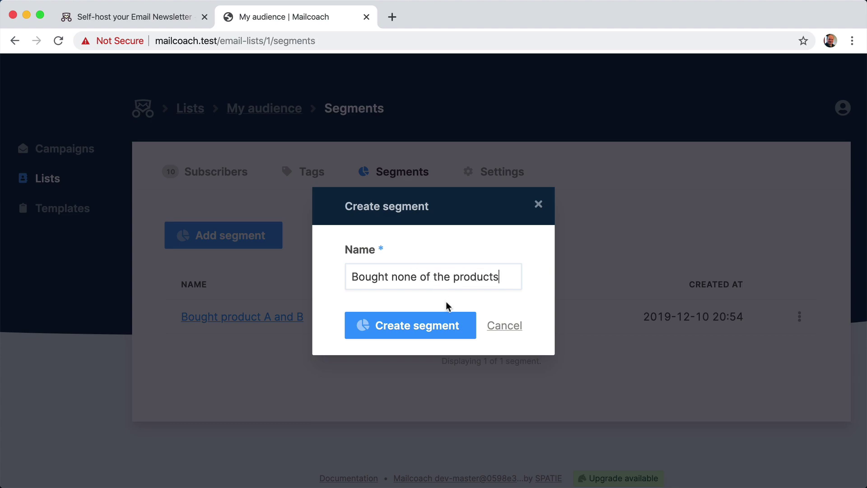
left_click(430, 326)
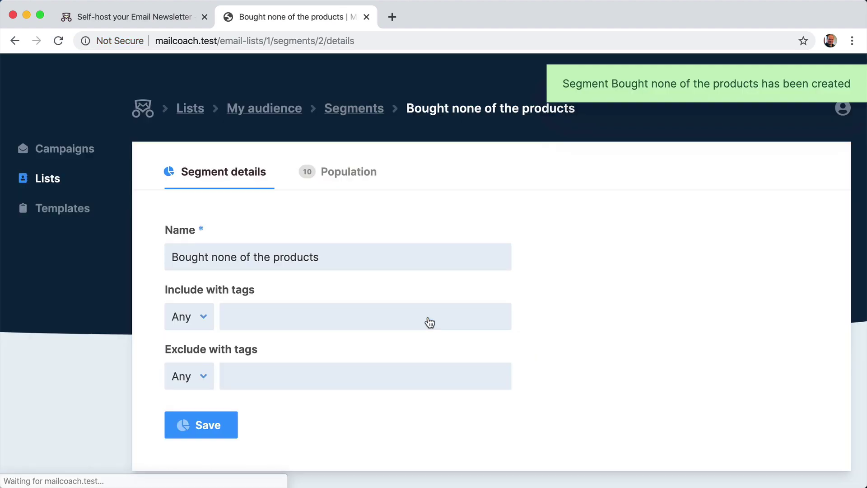
Exclude tags product-A, product-B and product-C, save, and confirm 6 subscribers remain.
left_click(197, 373)
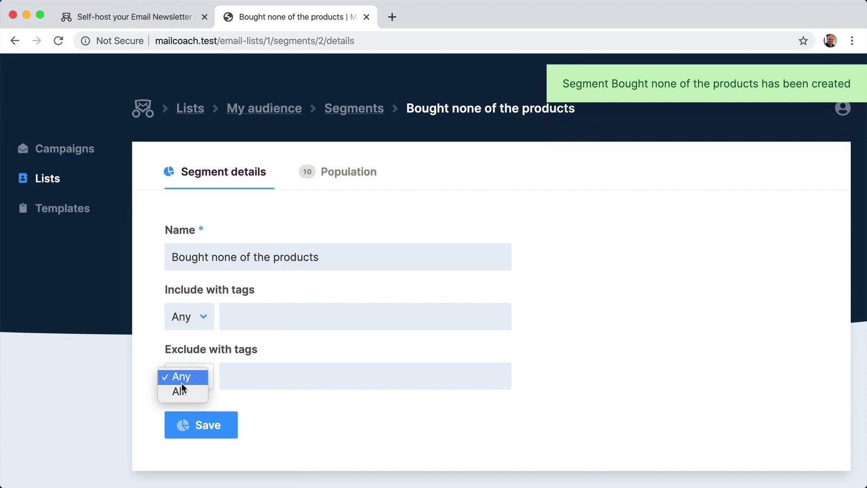
left_click(183, 376)
left_click(277, 378)
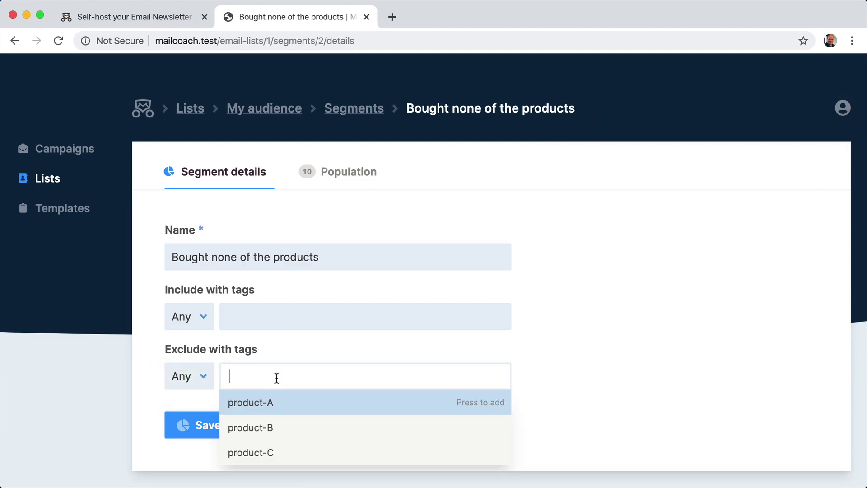
left_click(267, 402)
left_click(276, 403)
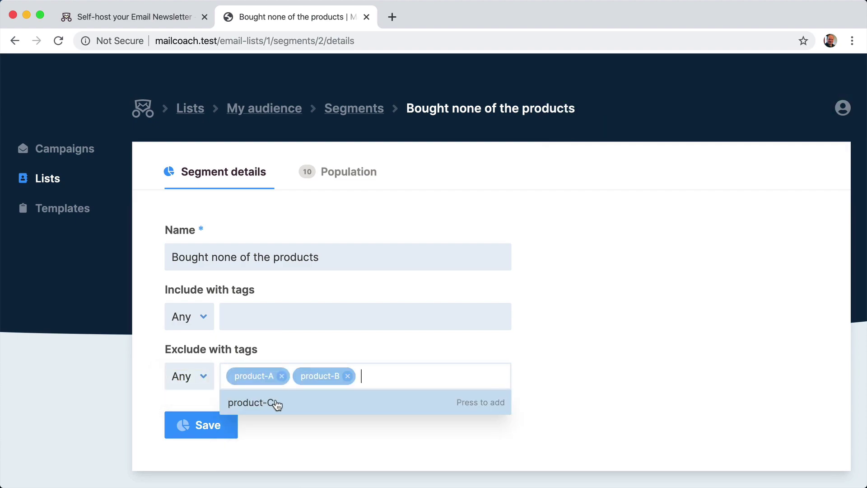
left_click(277, 404)
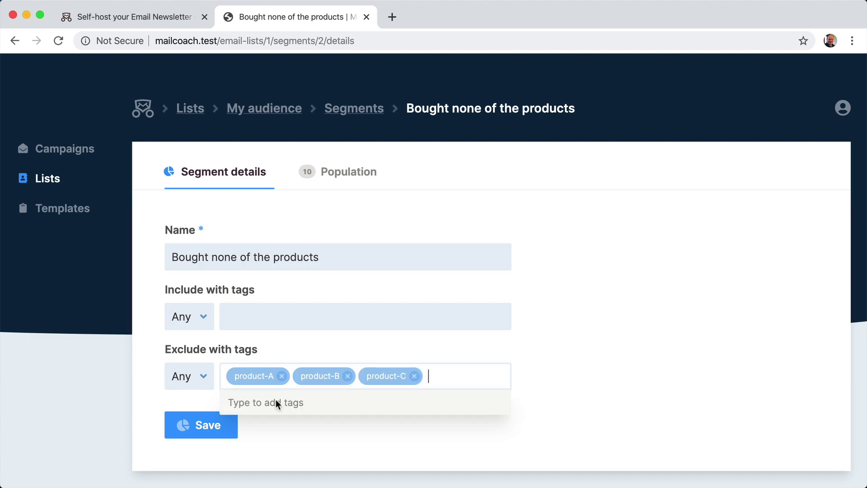
left_click(385, 340)
left_click(185, 425)
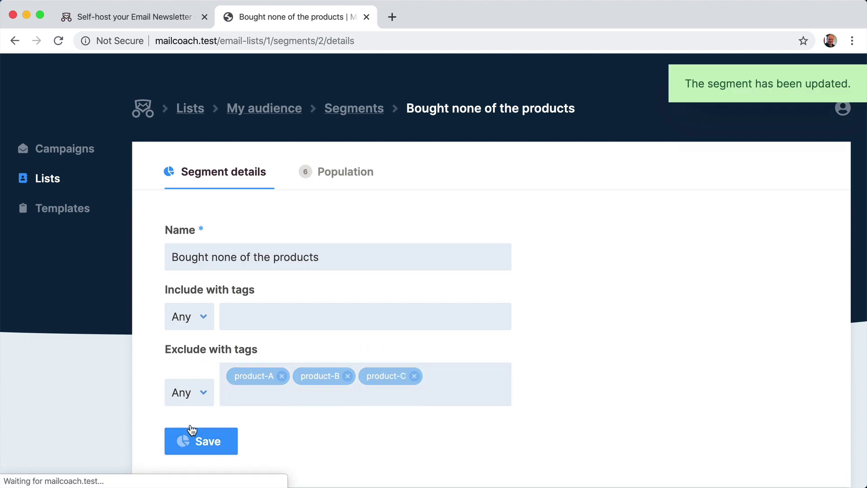
left_click(334, 173)
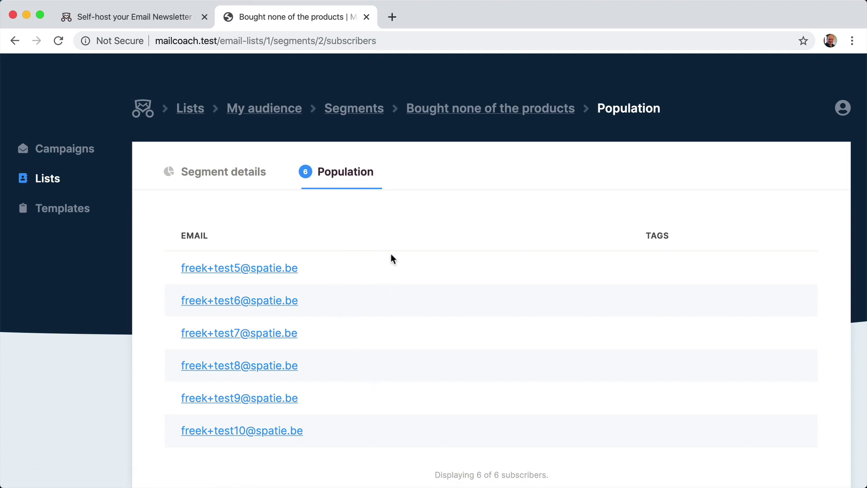
left_click(228, 172)
left_click(354, 109)
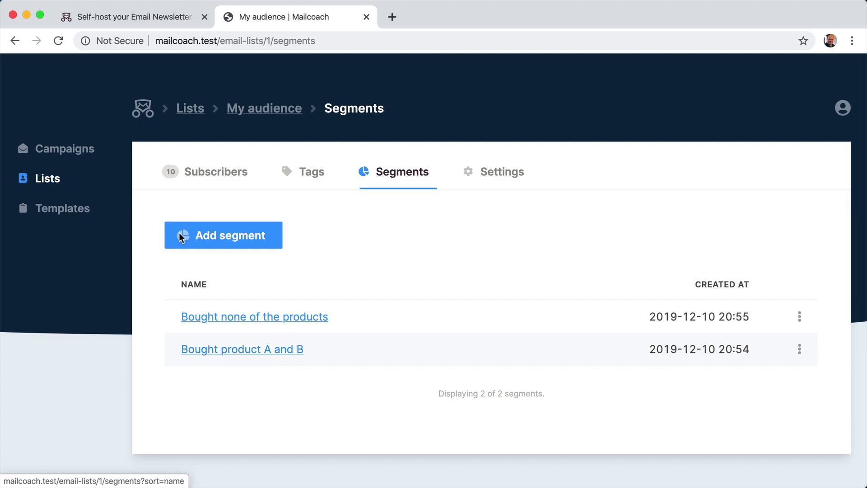
Create a campaign named 'Black Friday Sale' using the Campaign template.
left_click(64, 152)
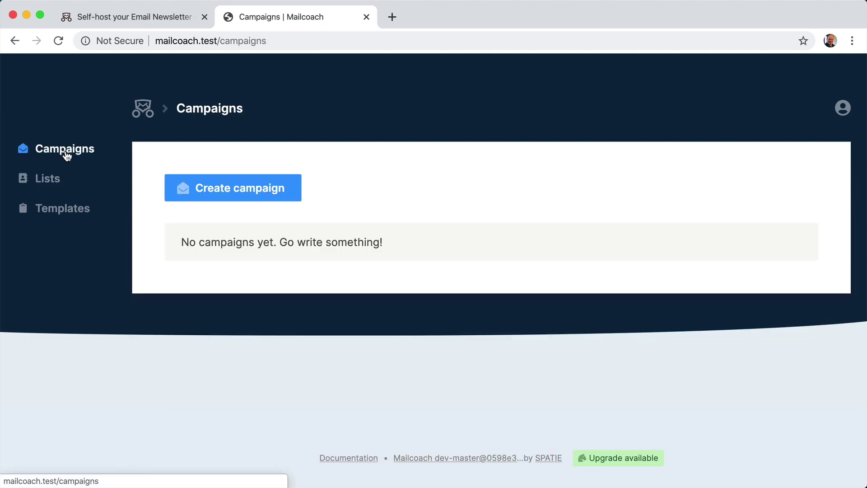
left_click(286, 190)
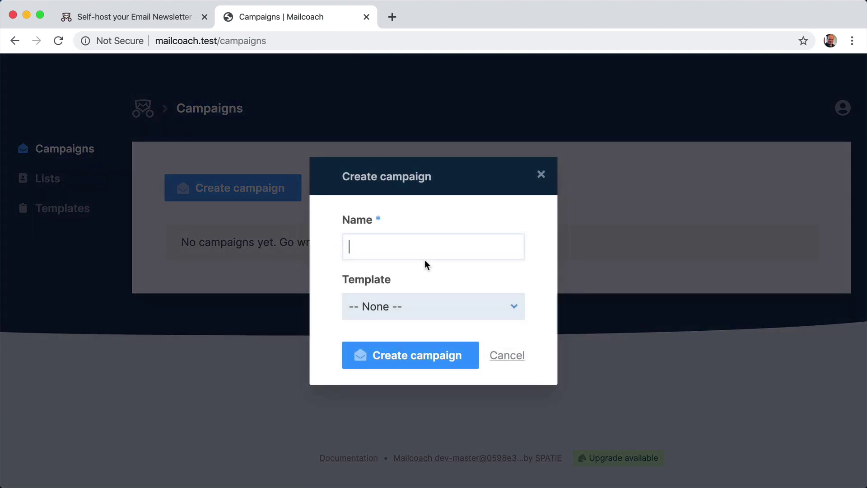
type("Black Friday")
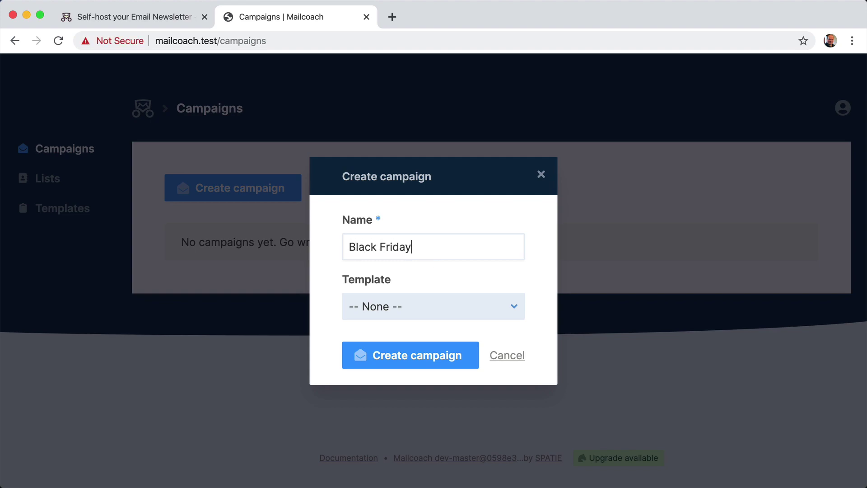
type(" Sale")
left_click(408, 307)
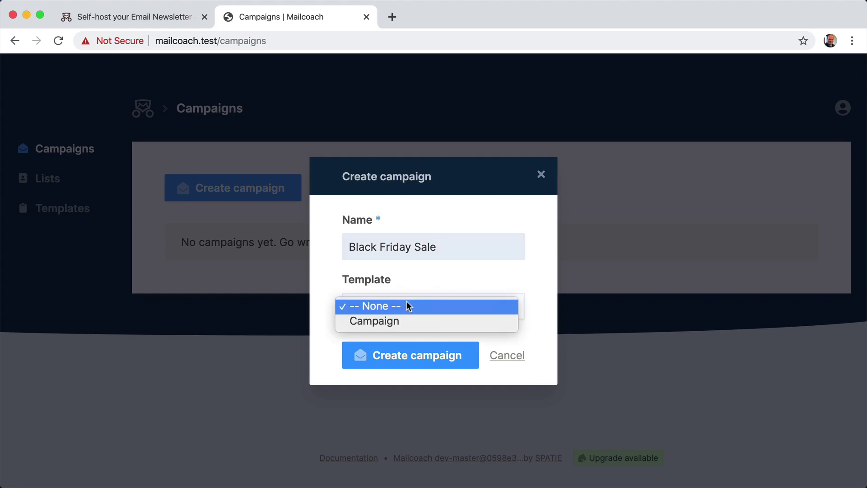
left_click(392, 322)
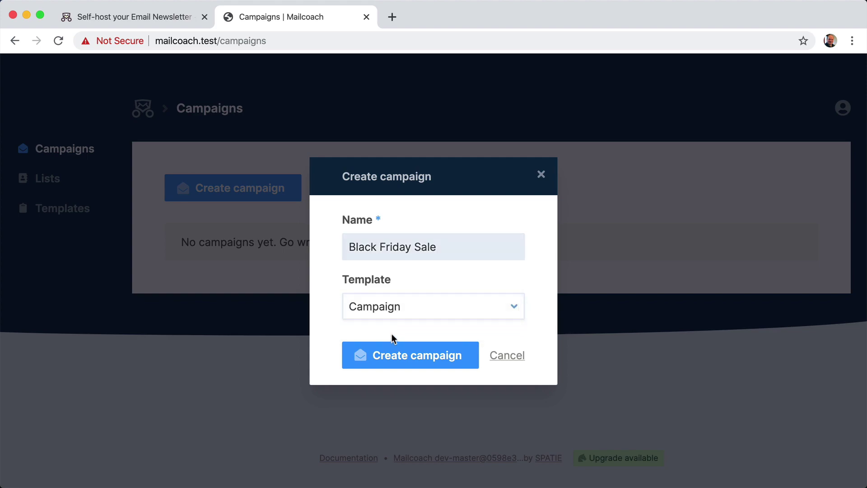
left_click(391, 363)
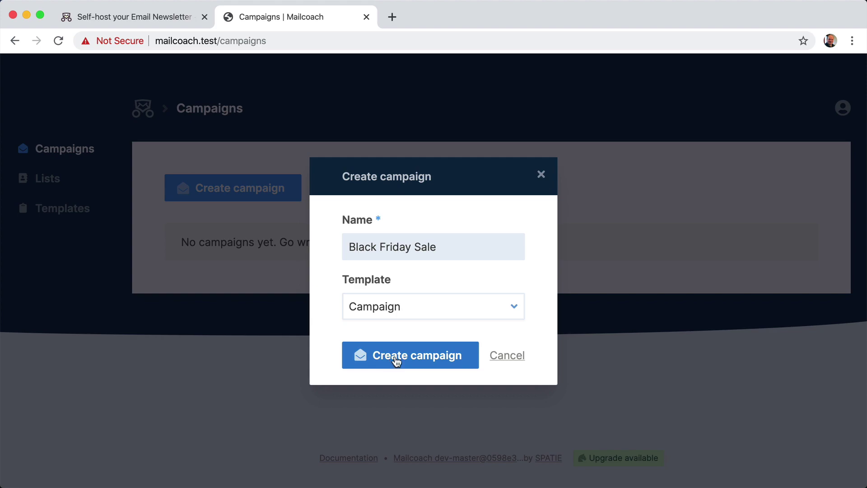
Set Segment to 'Use segment: Bought none of the products', save settings, and show the HTML body.
scroll(333, 315, "down", 3)
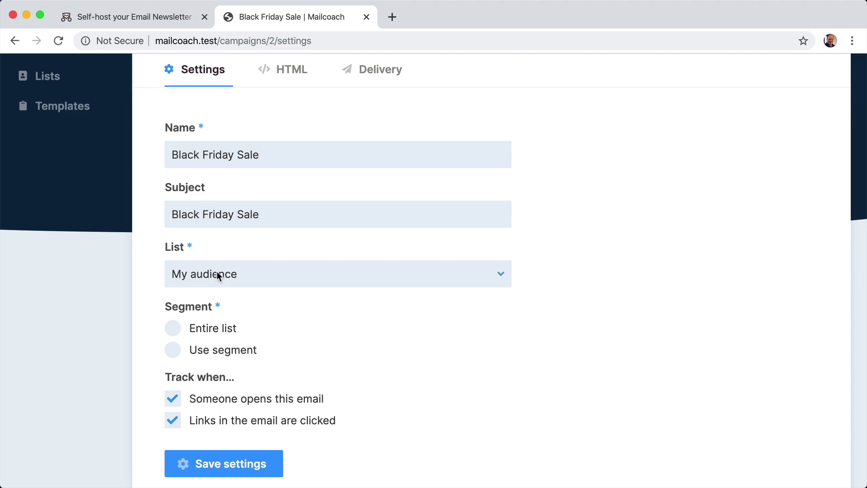
left_click(176, 329)
left_click(173, 351)
left_click(245, 381)
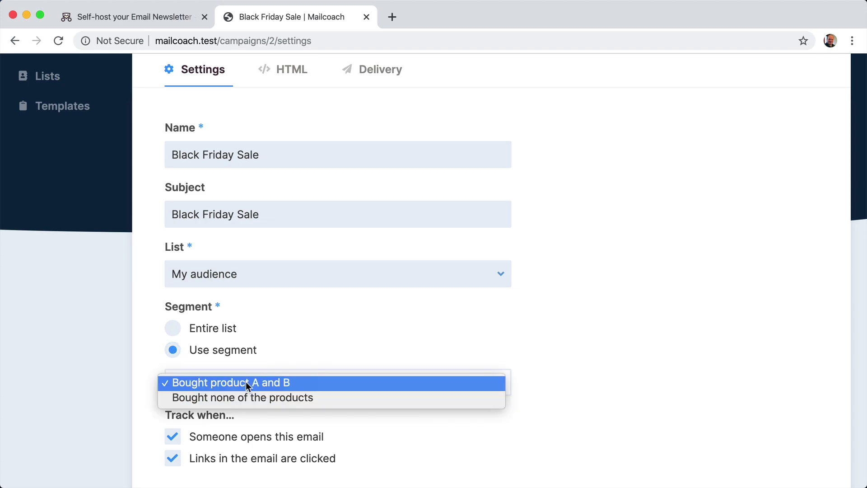
left_click(244, 399)
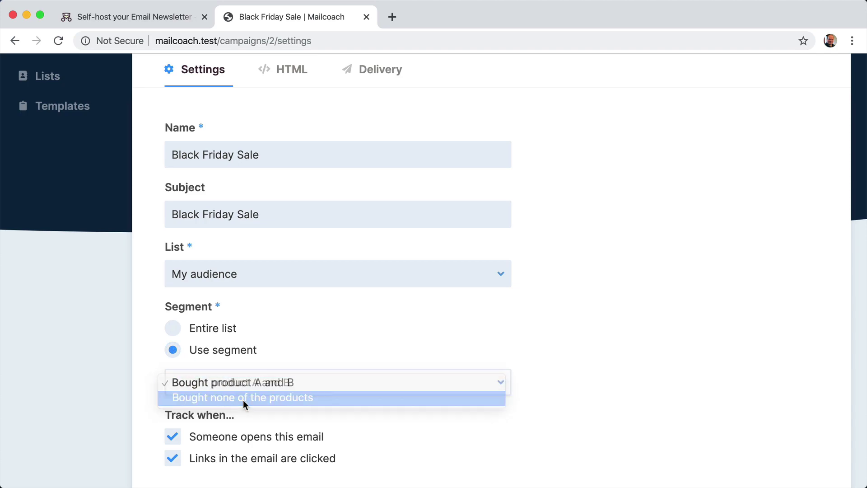
scroll(351, 313, "down", 3)
left_click(251, 392)
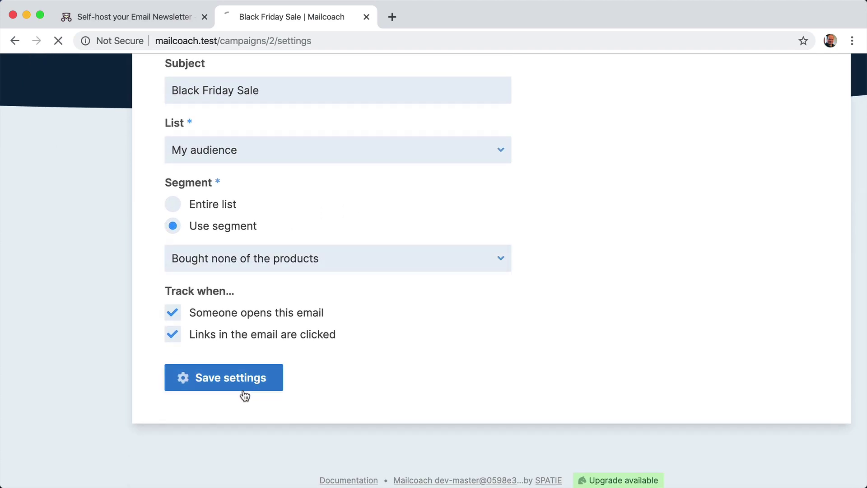
left_click(292, 169)
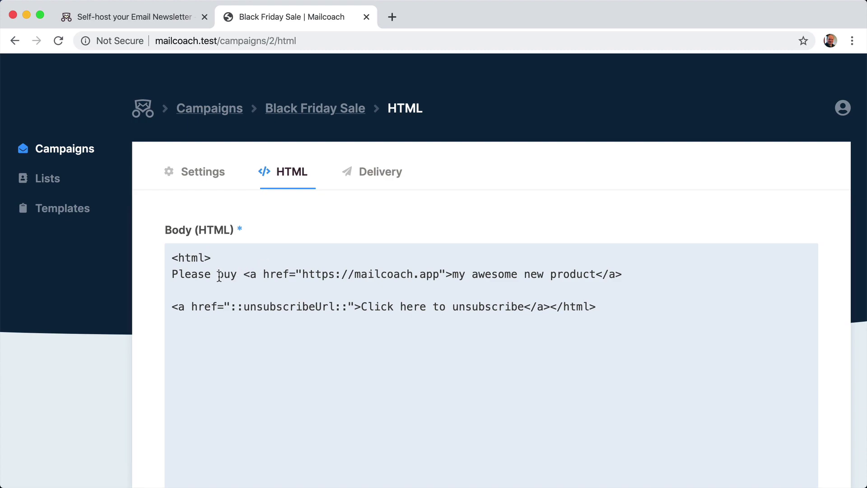
Check the Delivery summary, then send Black Friday Sale now to the 6 'Bought none of the products' subscribers.
left_click(378, 168)
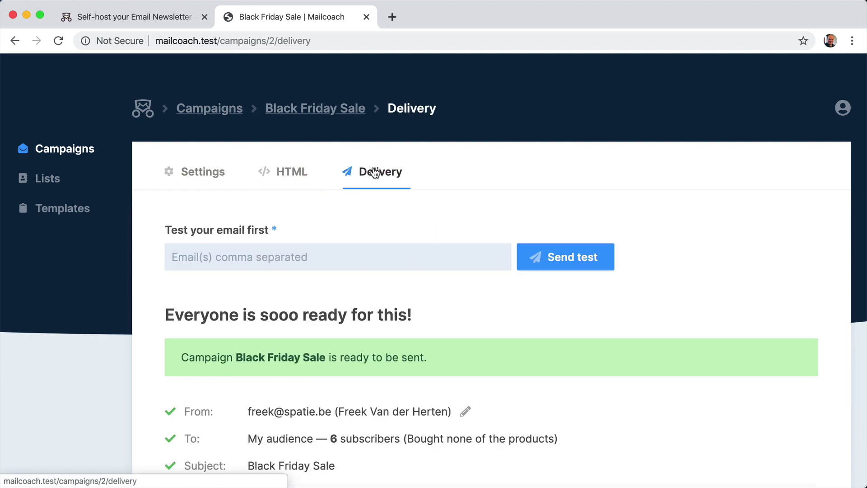
scroll(380, 267, "down", 3)
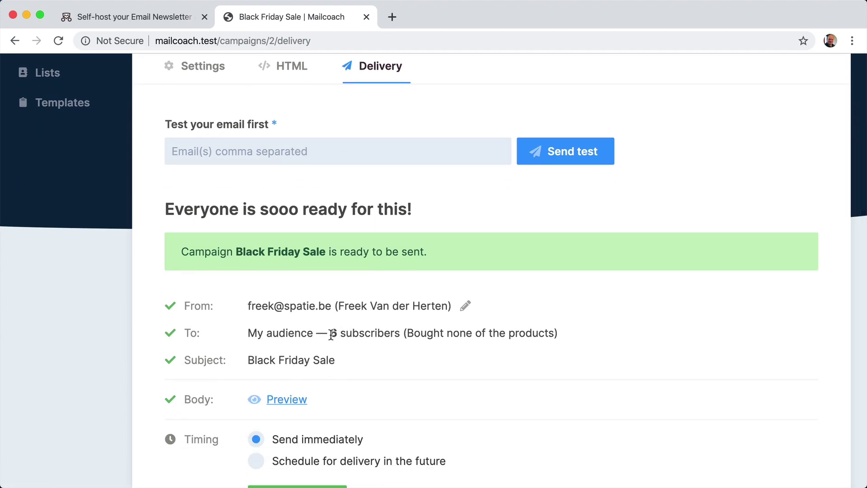
left_click_drag(329, 333, 375, 332)
left_click(374, 330)
scroll(361, 325, "down", 3)
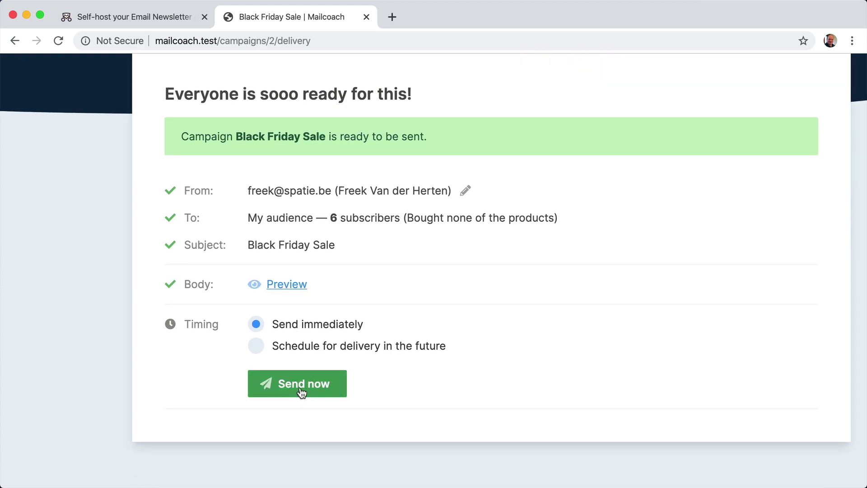
left_click(310, 385)
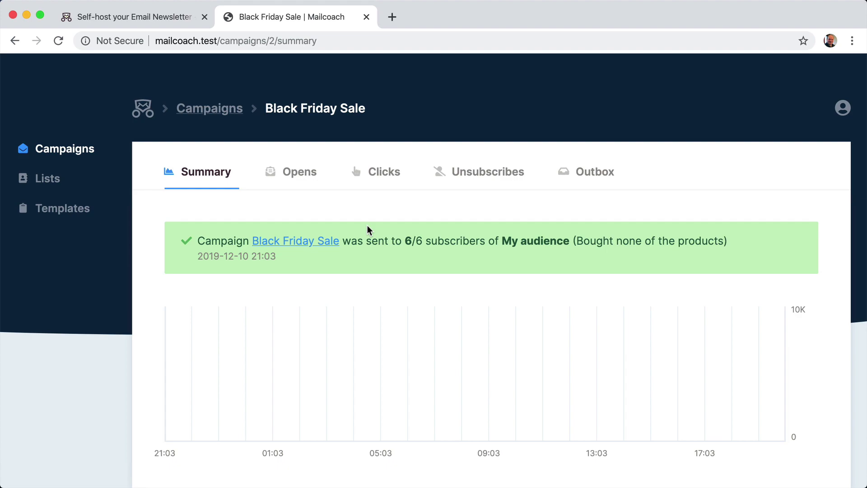
In Mailplane, open the first and then the second received Black Friday Sale email.
mouse_move(434, 485)
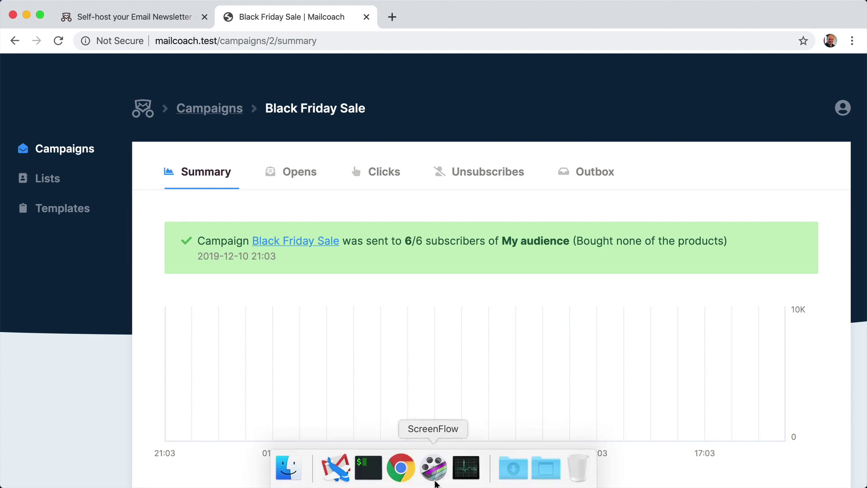
left_click(336, 470)
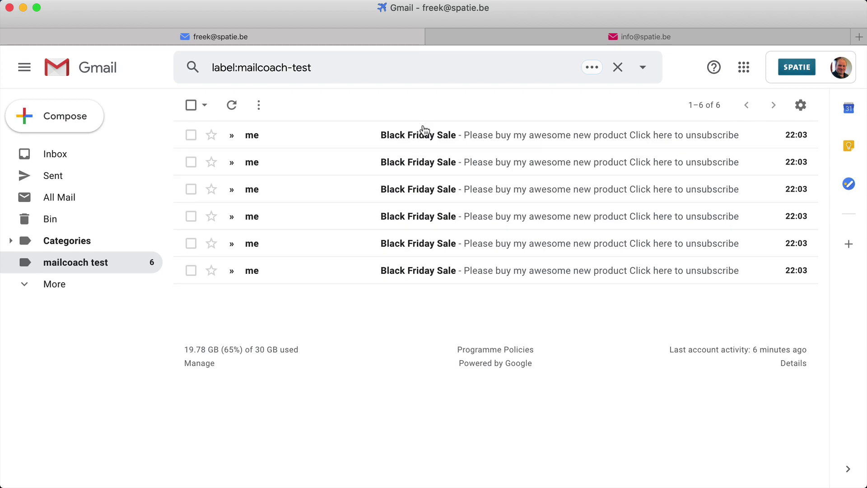
left_click(418, 140)
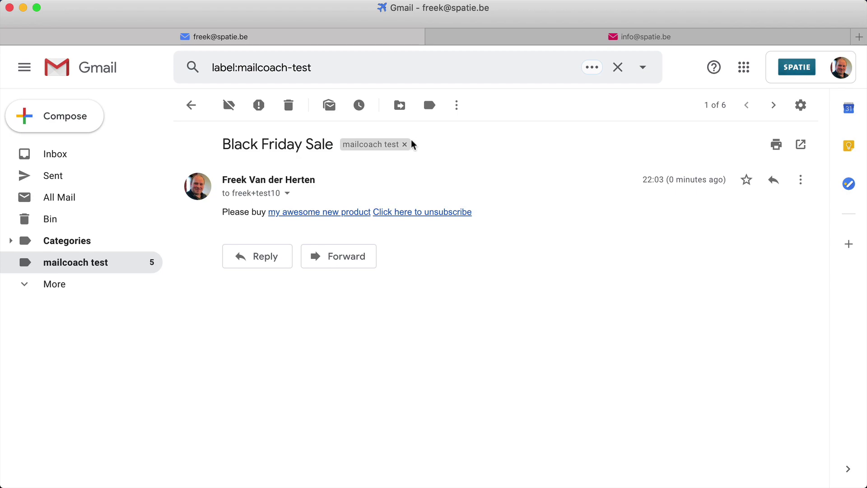
left_click(191, 105)
left_click(346, 161)
Back in Chrome, show the Black Friday Sale Opens list: 2 opens, a 33% open rate.
left_click(397, 470)
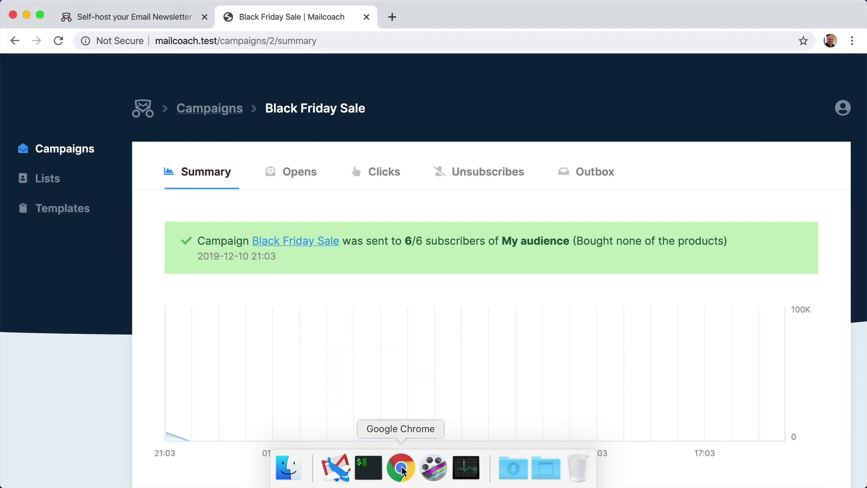
scroll(305, 361, "down", 5)
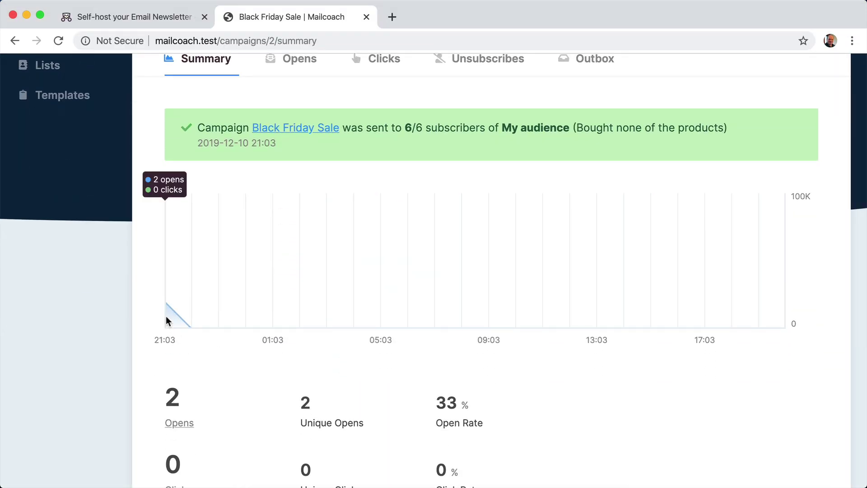
scroll(290, 128, "up", 4)
left_click(290, 141)
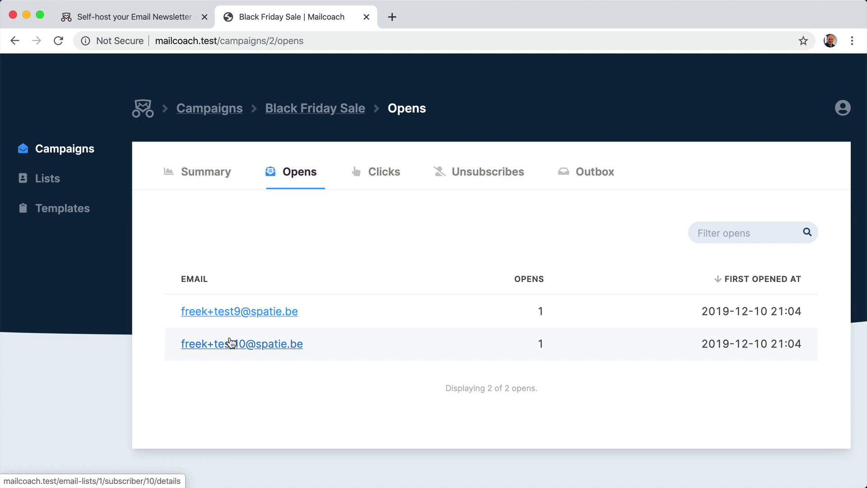
Switch back to the 'Self-host your Email Newsletter' mailcoach.app page in the first tab.
left_click(149, 16)
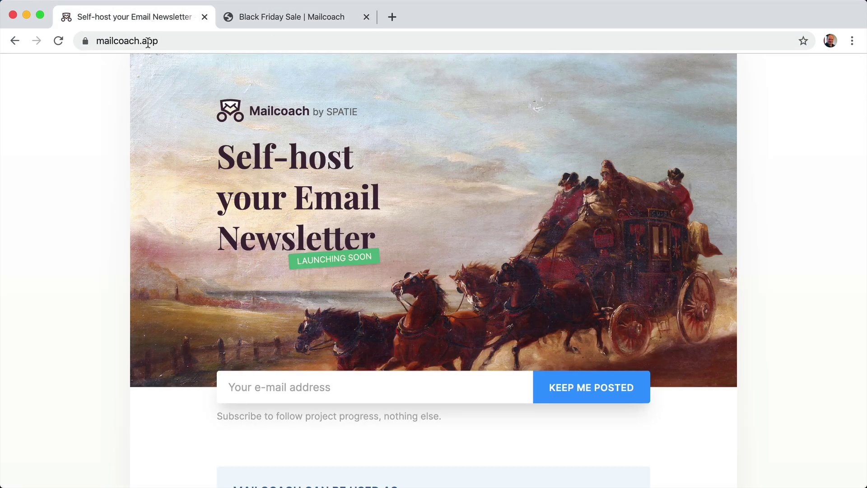